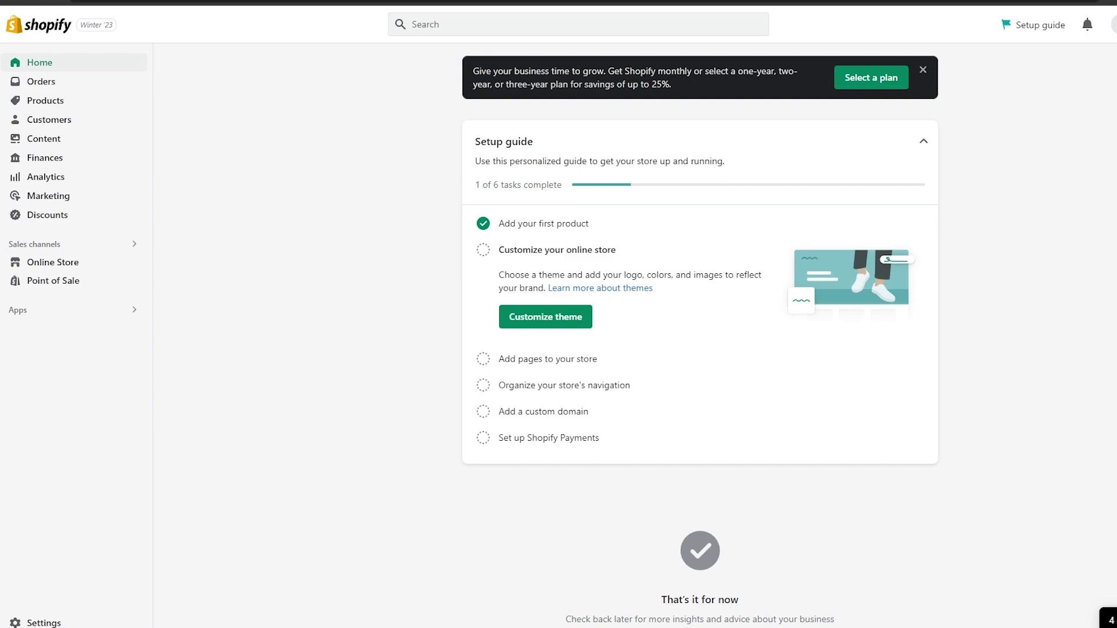
# Step: Open the store settings from the bottom of the Shopify admin sidebar
pyautogui.click(20, 623)
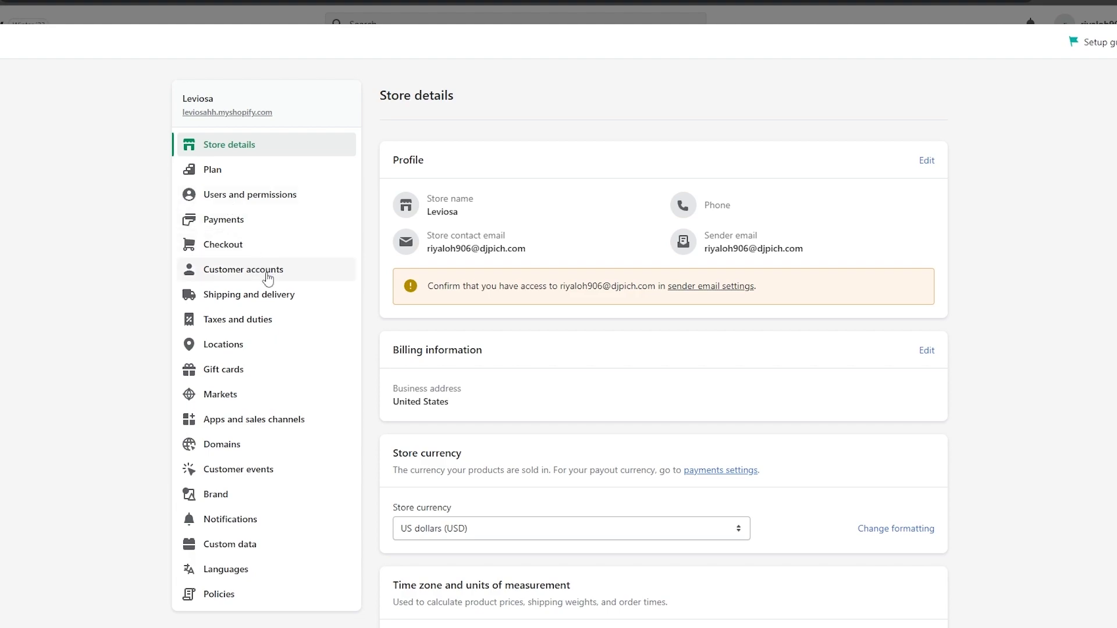
pyautogui.click(220, 220)
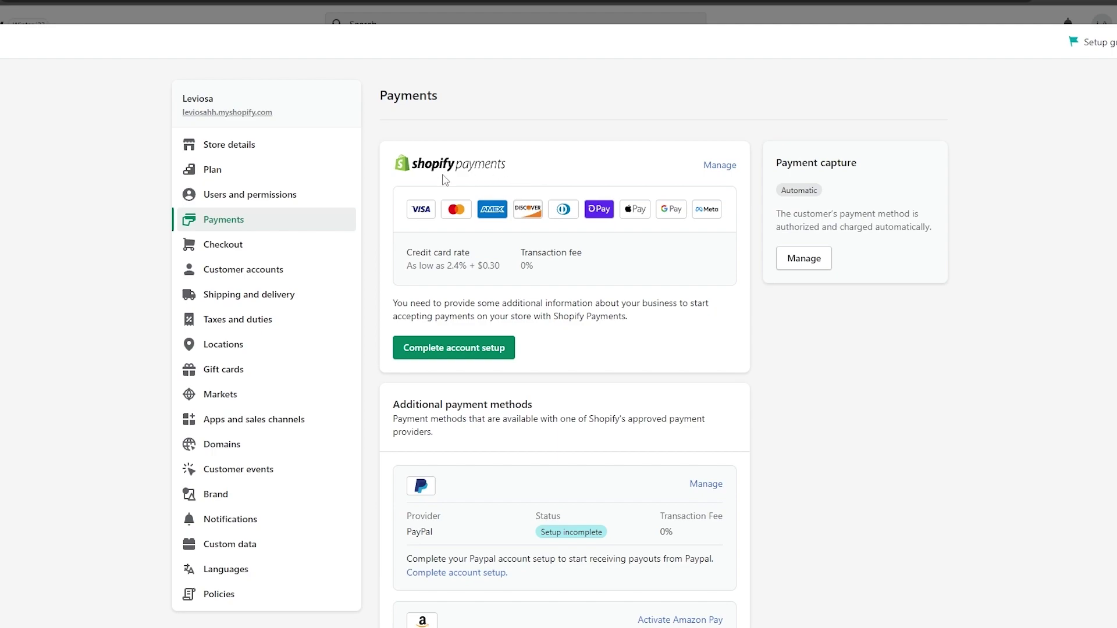
pyautogui.scroll(-5, 481, 390)
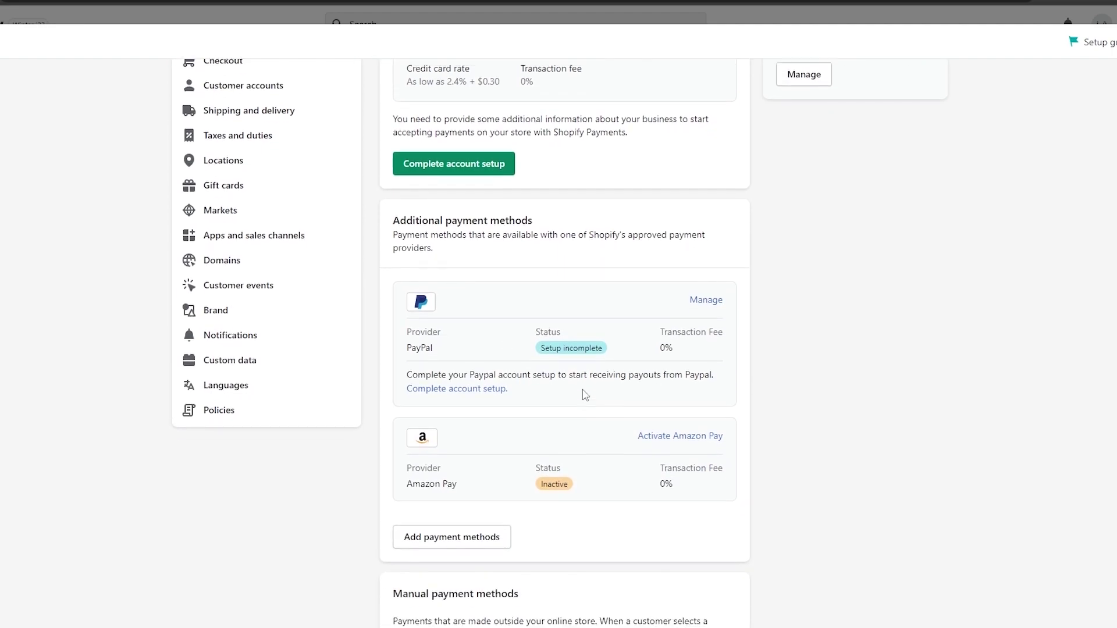
pyautogui.scroll(-4, 549, 448)
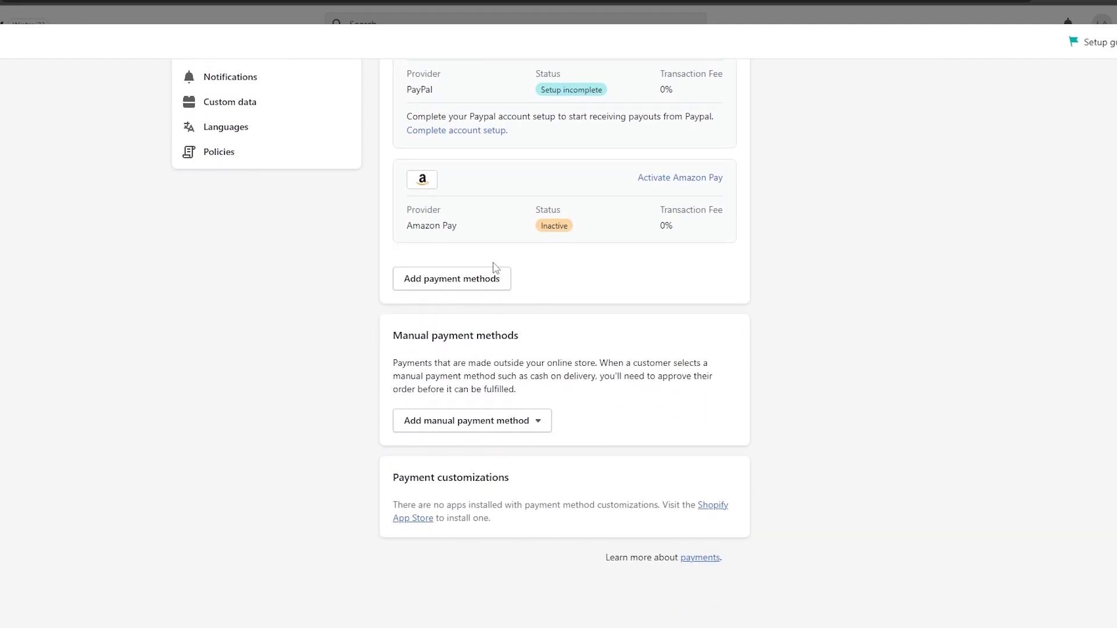
pyautogui.click(447, 429)
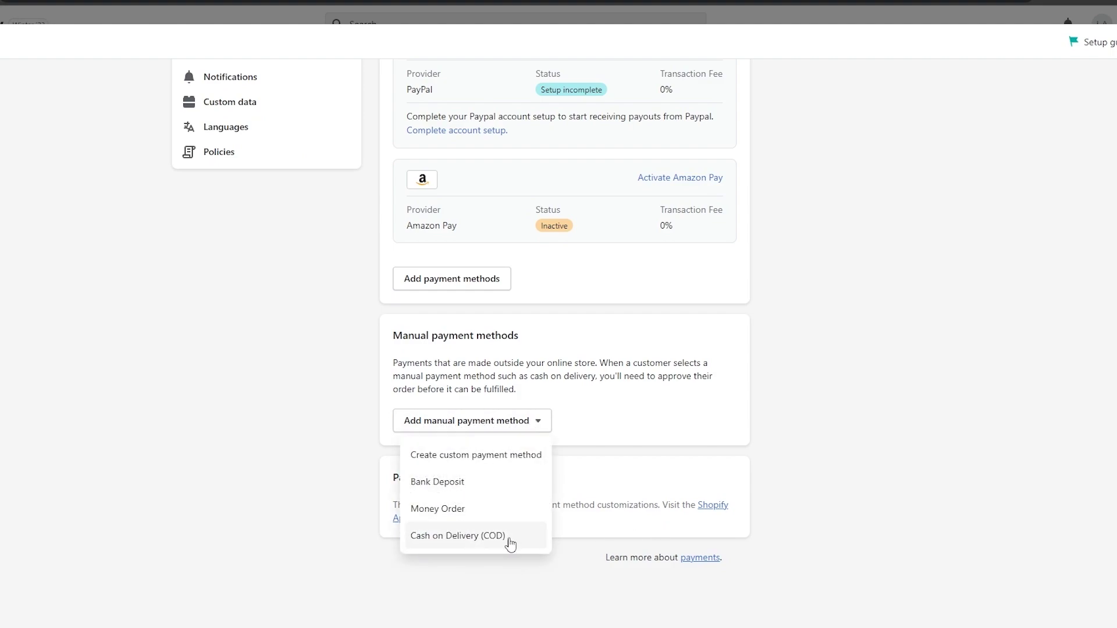
pyautogui.click(622, 417)
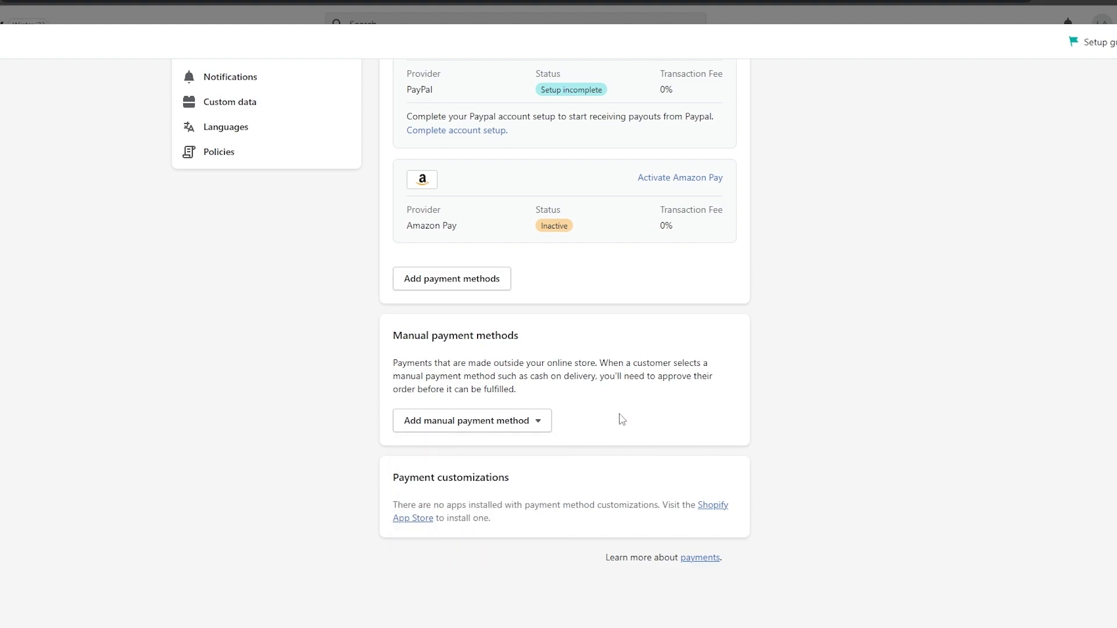
pyautogui.scroll(9, 624, 425)
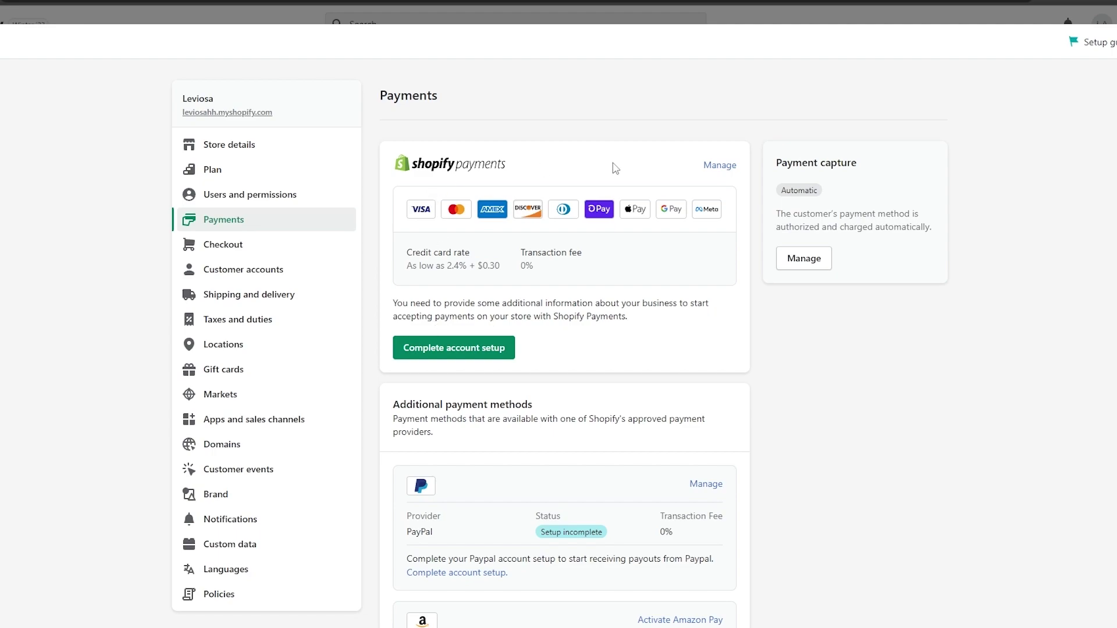
# Step: Start Shopify Payments account setup and review the two-step authentication and banking information steps
pyautogui.click(428, 361)
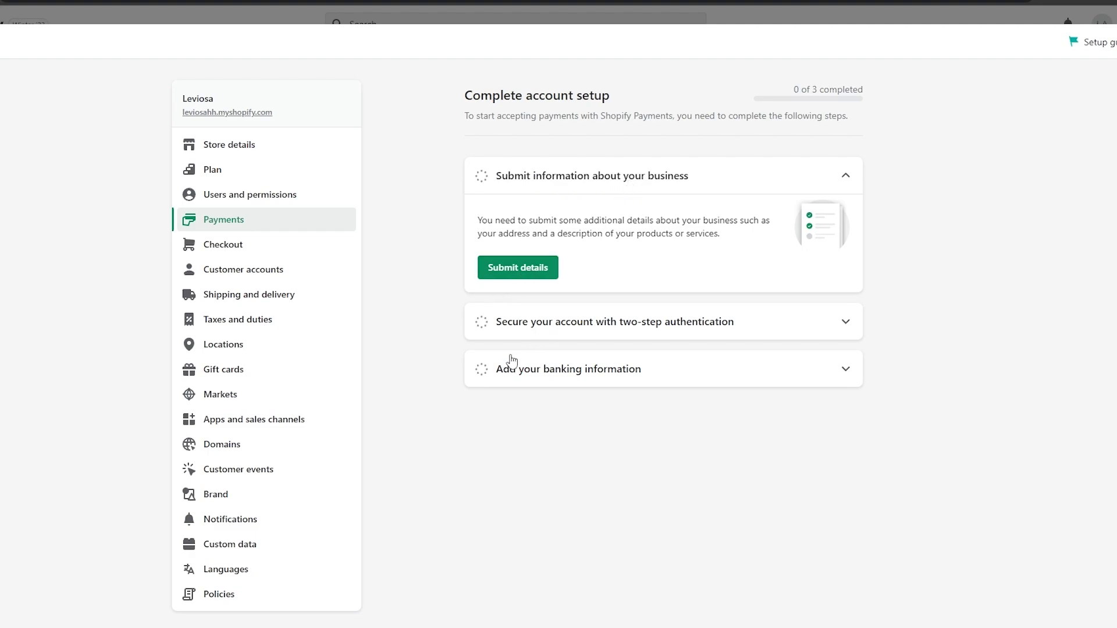
pyautogui.click(486, 333)
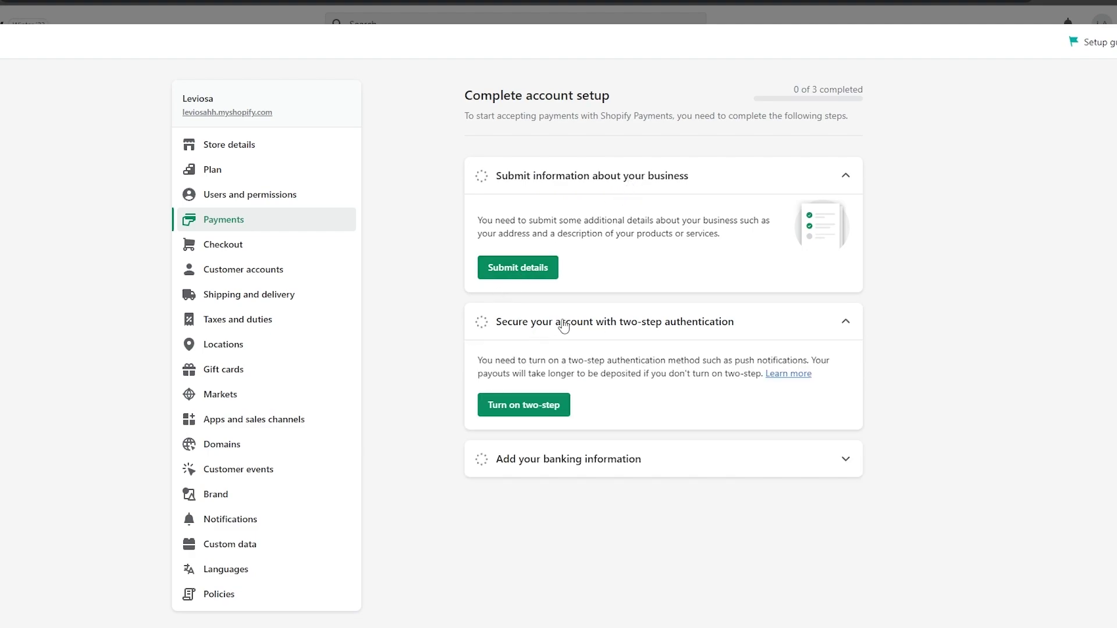
pyautogui.click(700, 324)
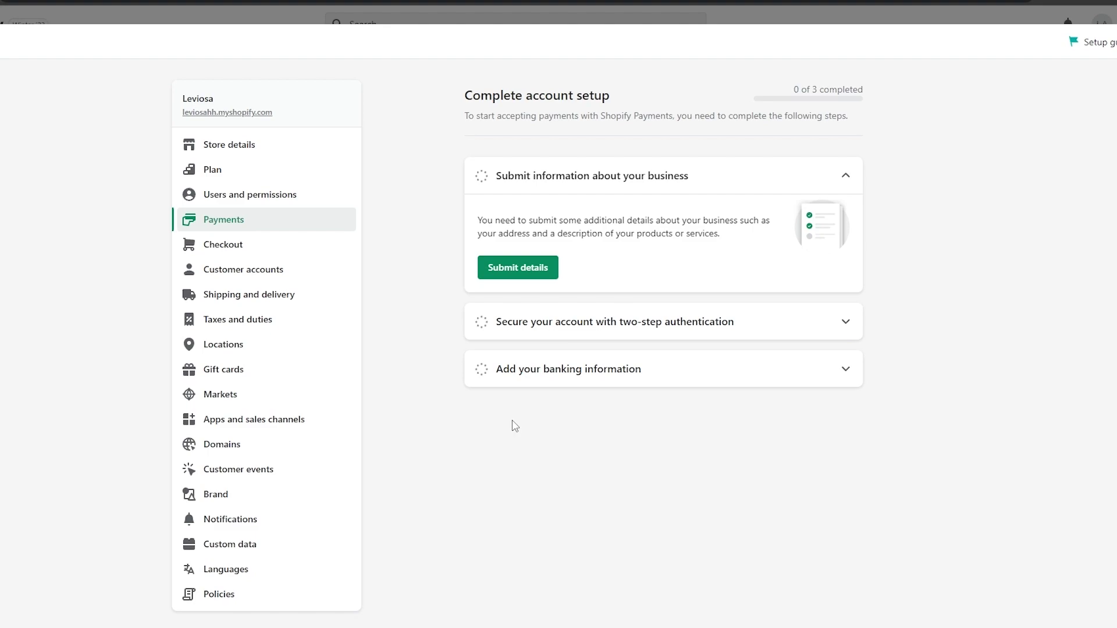
pyautogui.click(532, 375)
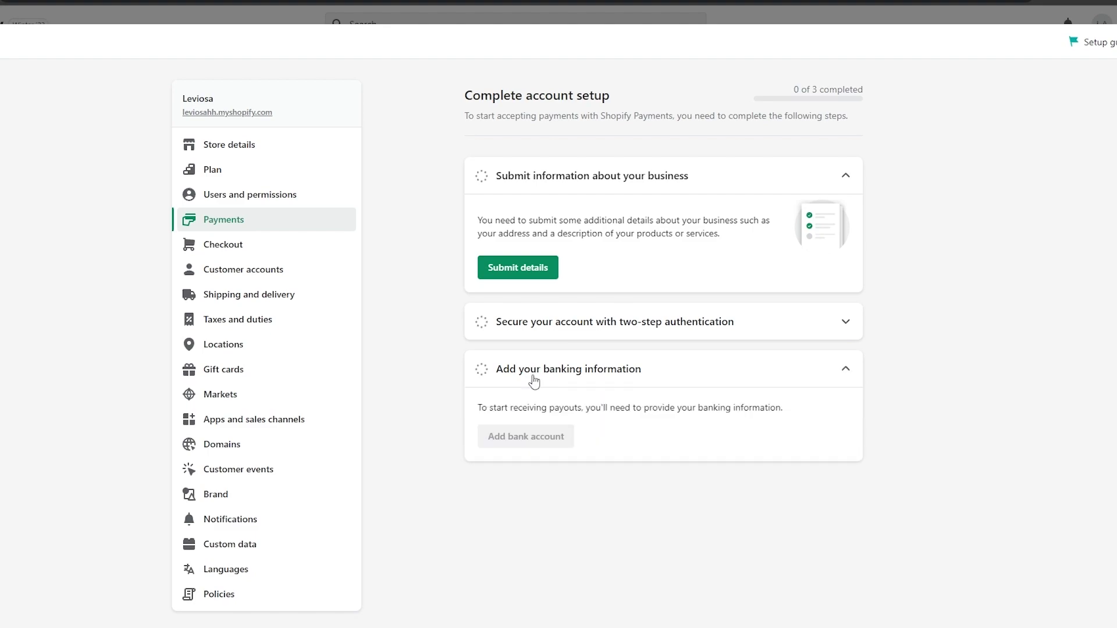
pyautogui.click(533, 379)
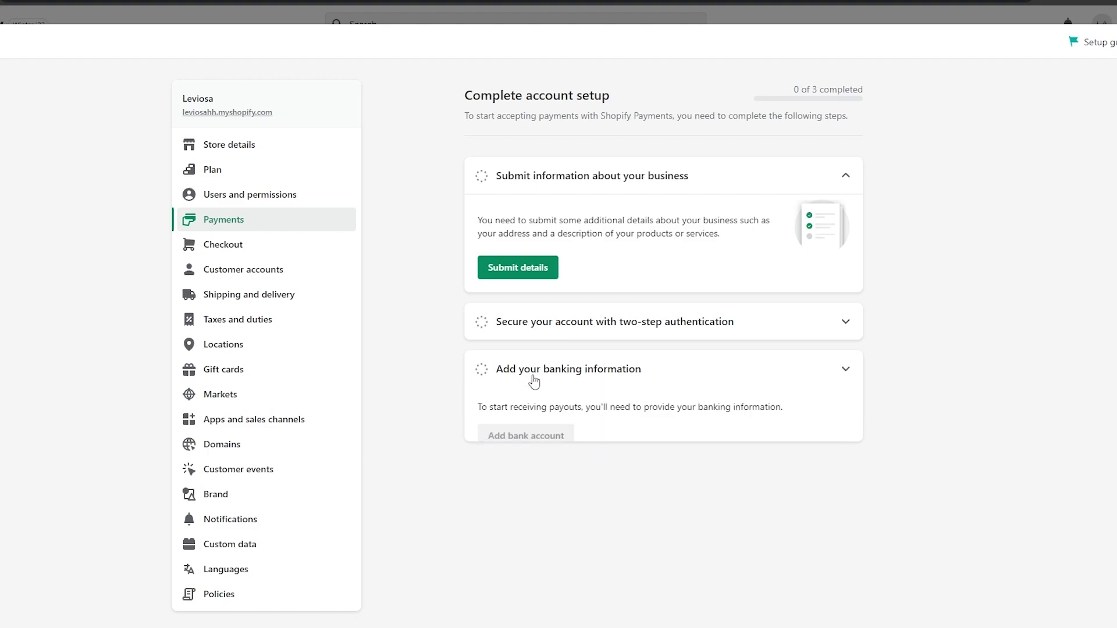
# Step: Open the business details form and scroll through it to the bottom and back
pyautogui.click(502, 275)
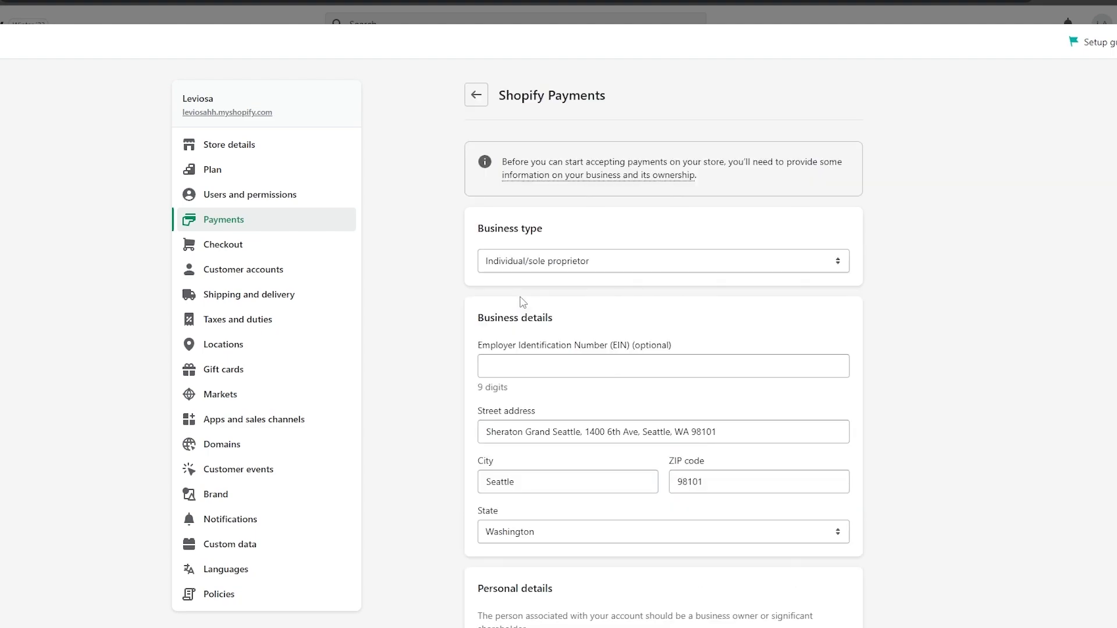
pyautogui.scroll(-1, 522, 302)
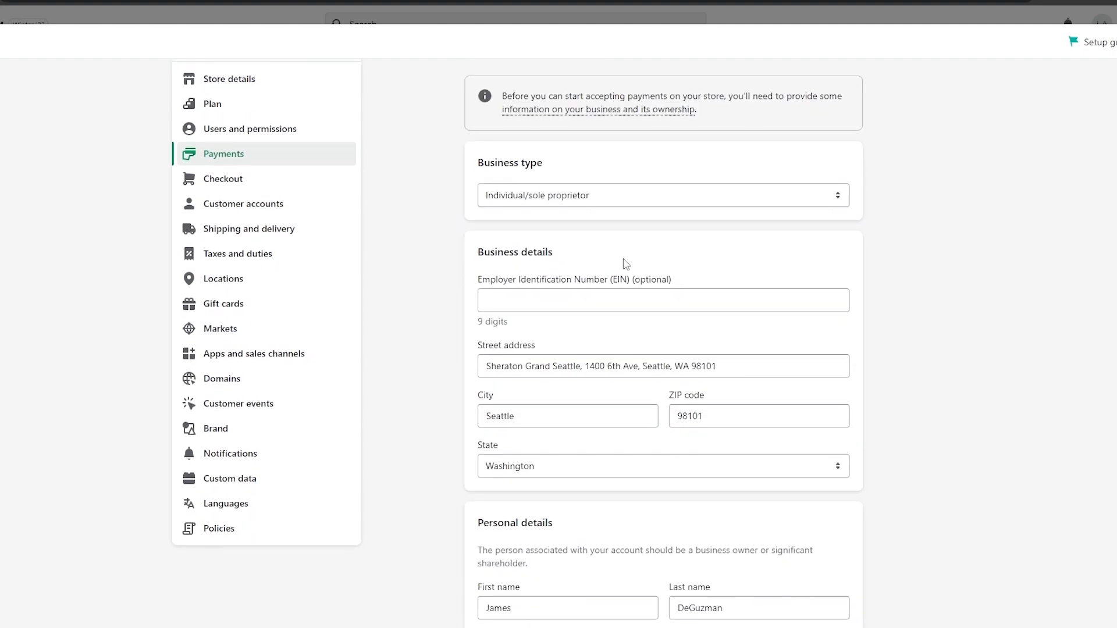
pyautogui.scroll(-7, 859, 314)
pyautogui.scroll(-5, 852, 355)
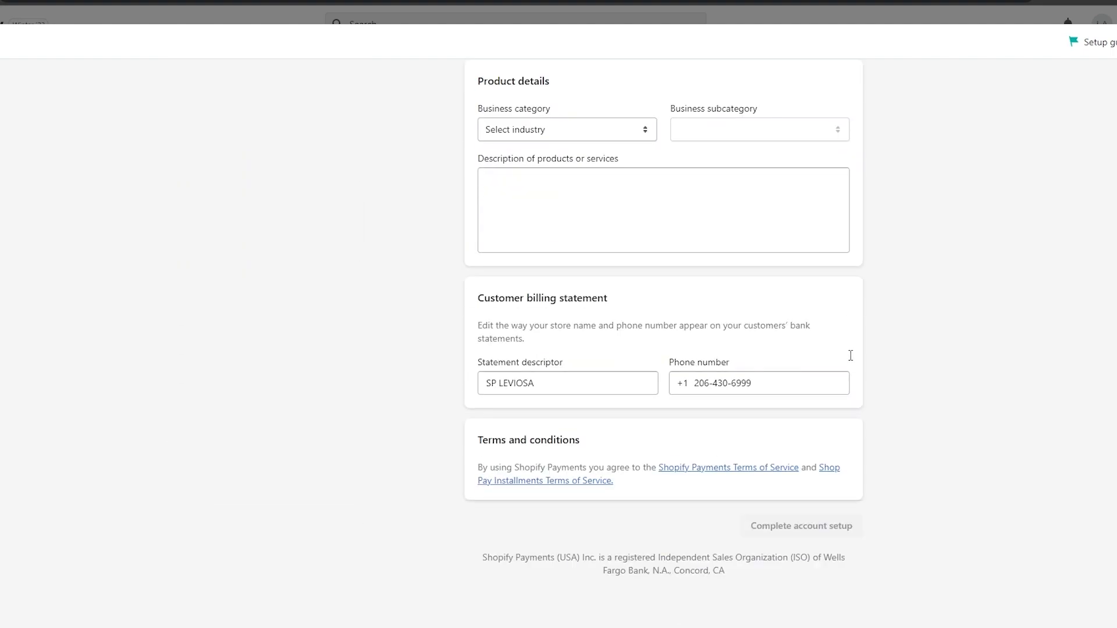
pyautogui.scroll(12, 851, 362)
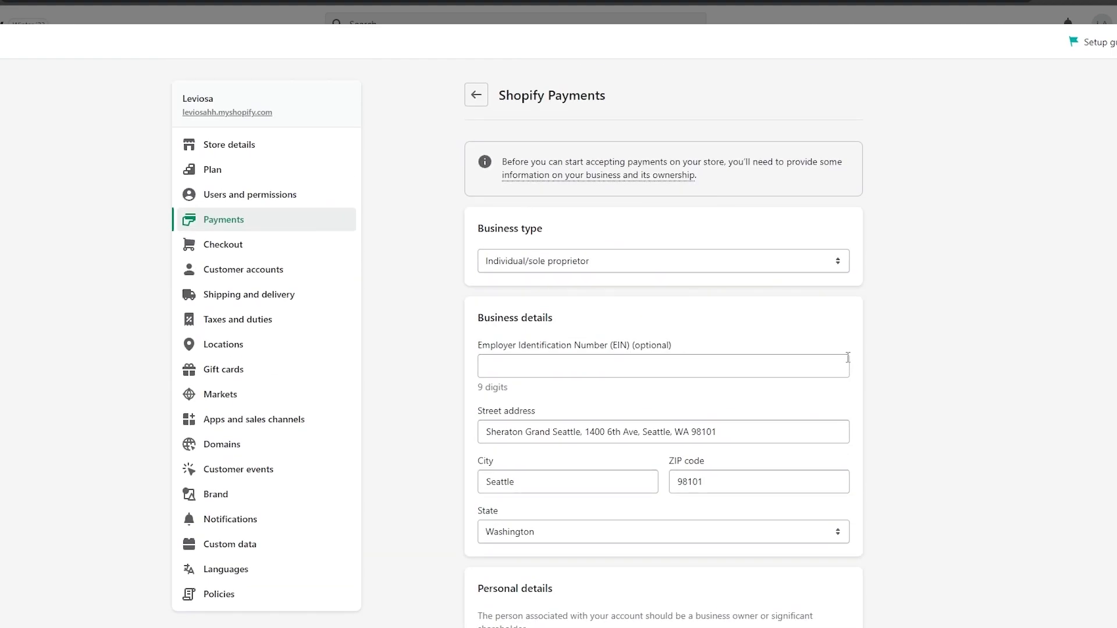
# Step: Try Partnership, LLC and Corporation as the Shopify Payments business type
pyautogui.click(504, 267)
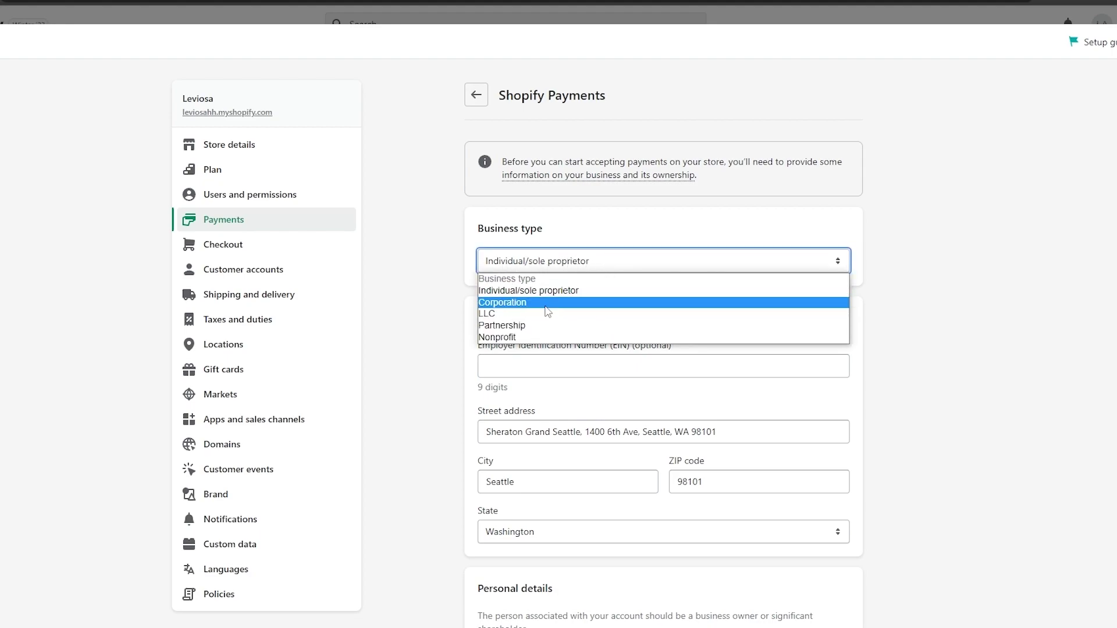
pyautogui.click(541, 327)
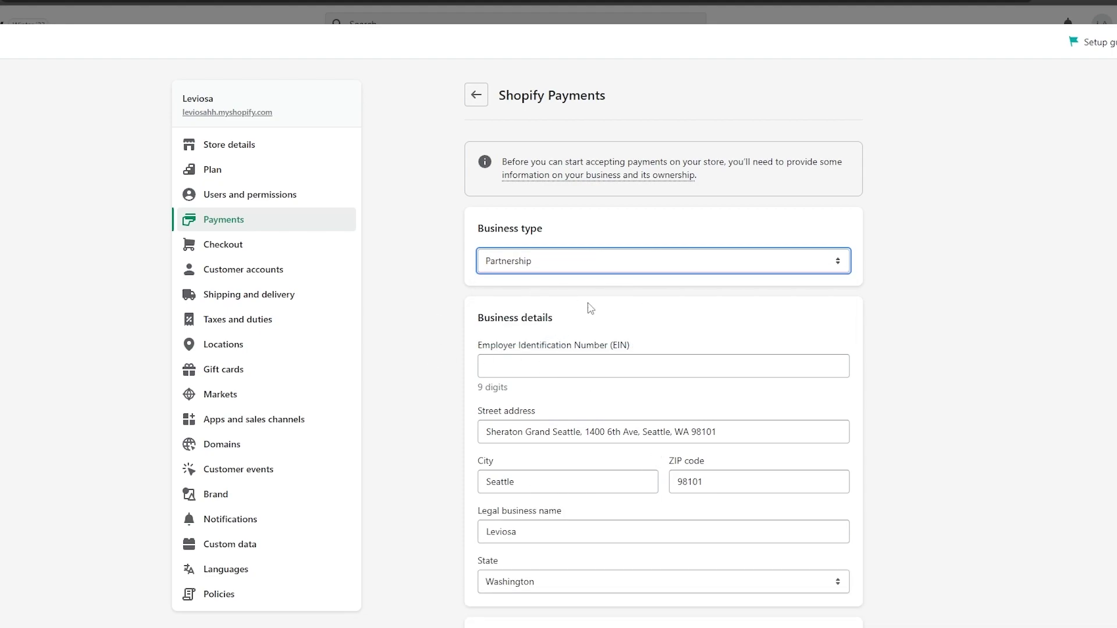
pyautogui.click(533, 266)
pyautogui.click(513, 318)
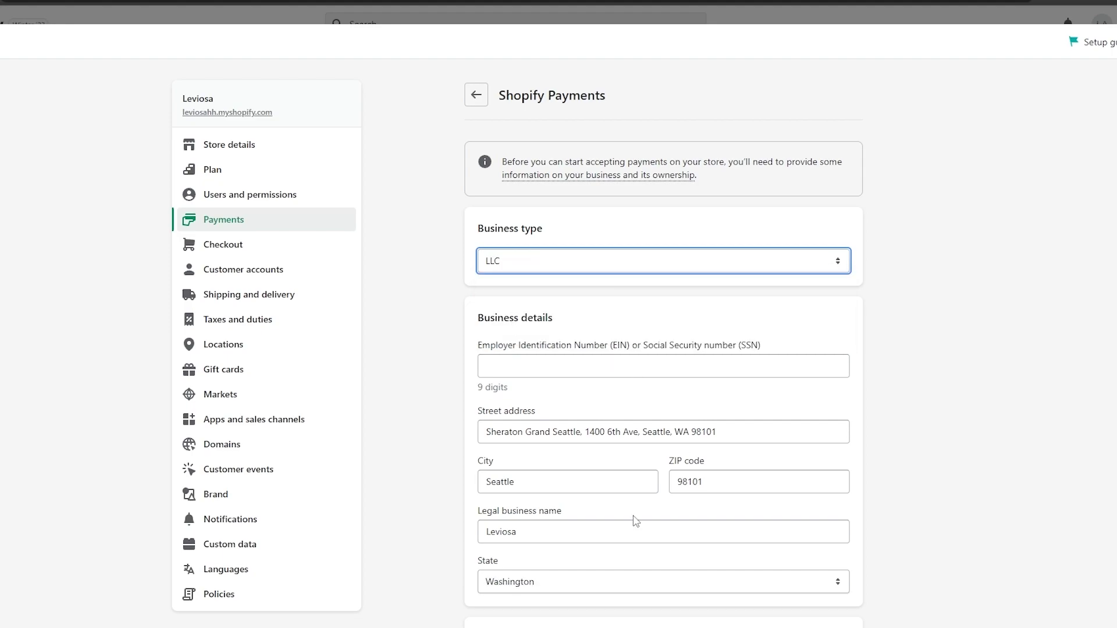
pyautogui.click(521, 267)
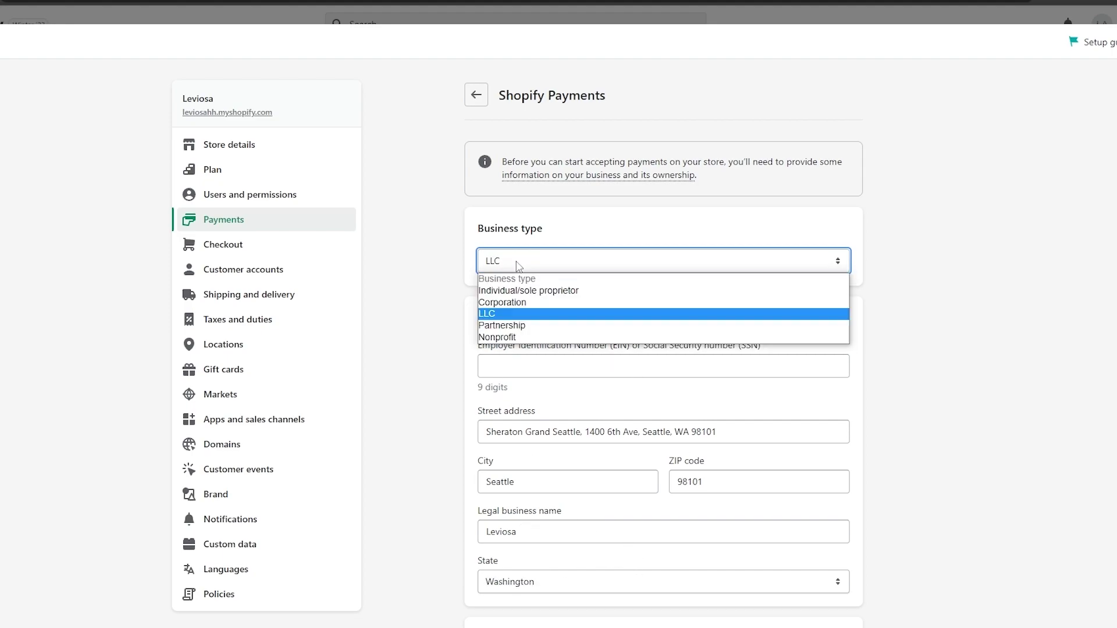
pyautogui.click(515, 306)
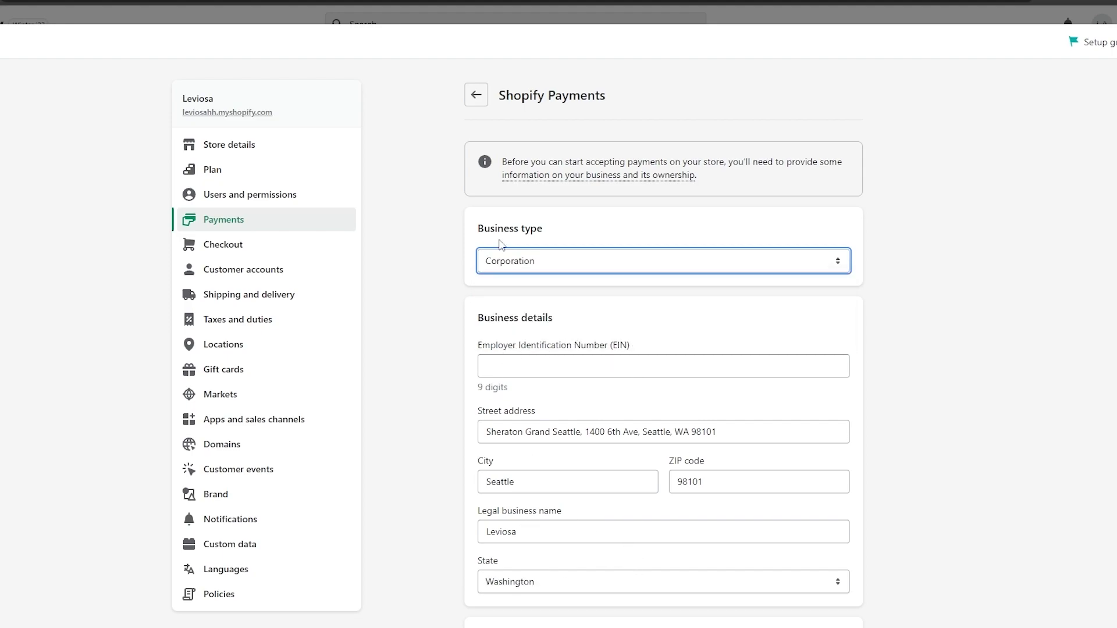
# Step: Settle on LLC as the business type and check the EIN or SSN tax ID label
pyautogui.click(517, 263)
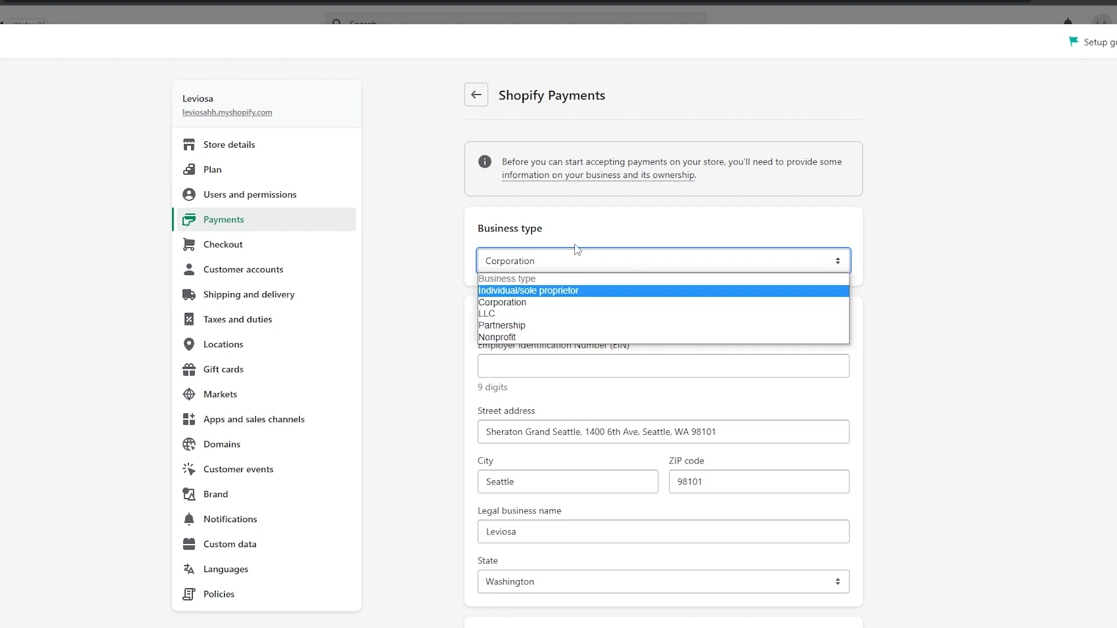
pyautogui.click(576, 256)
pyautogui.click(553, 261)
pyautogui.click(528, 326)
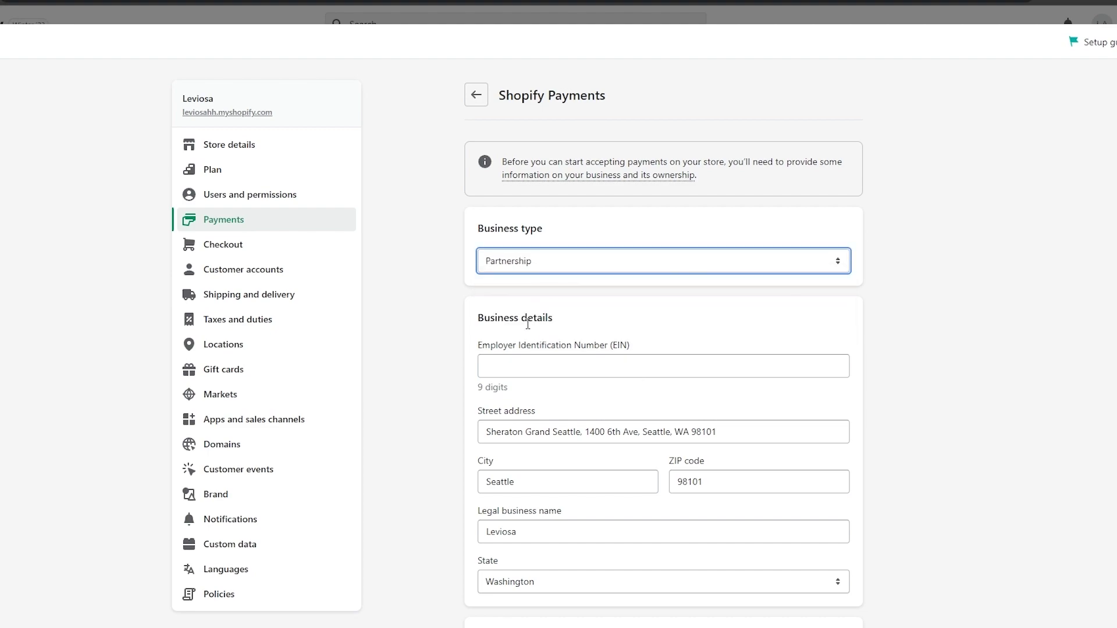
pyautogui.click(527, 265)
pyautogui.click(526, 336)
pyautogui.click(528, 262)
pyautogui.click(527, 314)
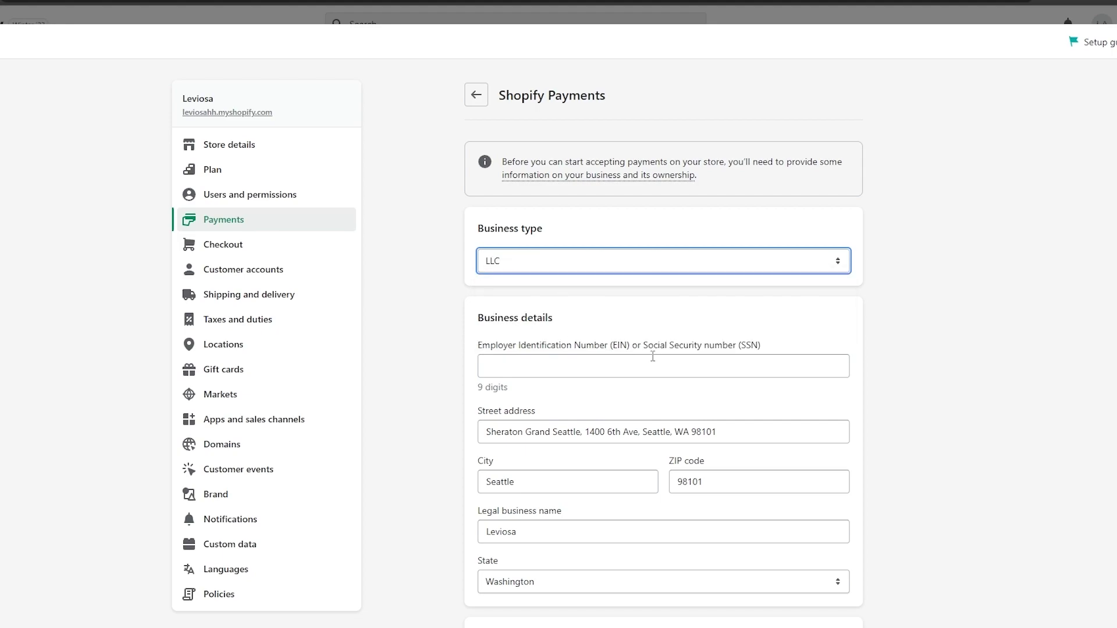
pyautogui.moveTo(632, 348); pyautogui.dragTo(771, 352)
pyautogui.click(776, 354)
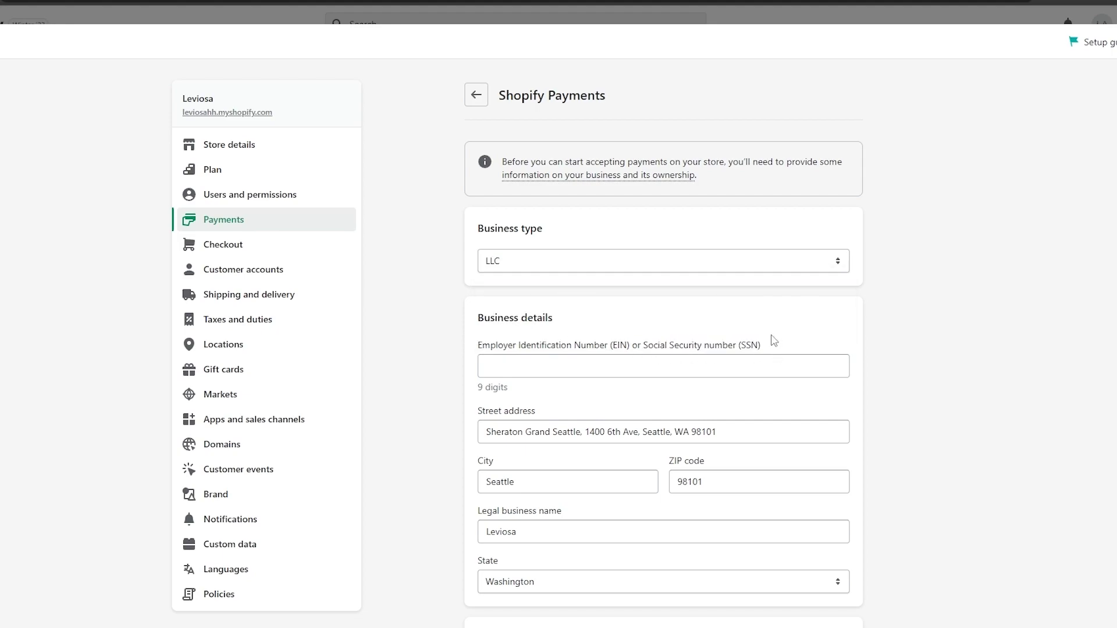
pyautogui.scroll(-5, 731, 342)
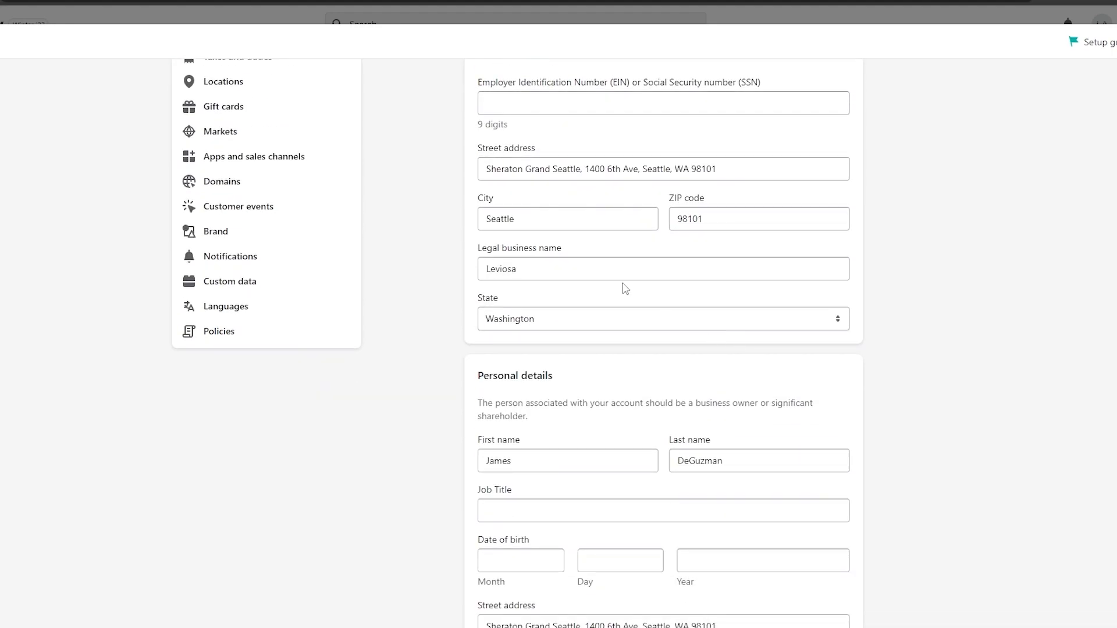
pyautogui.scroll(2, 596, 294)
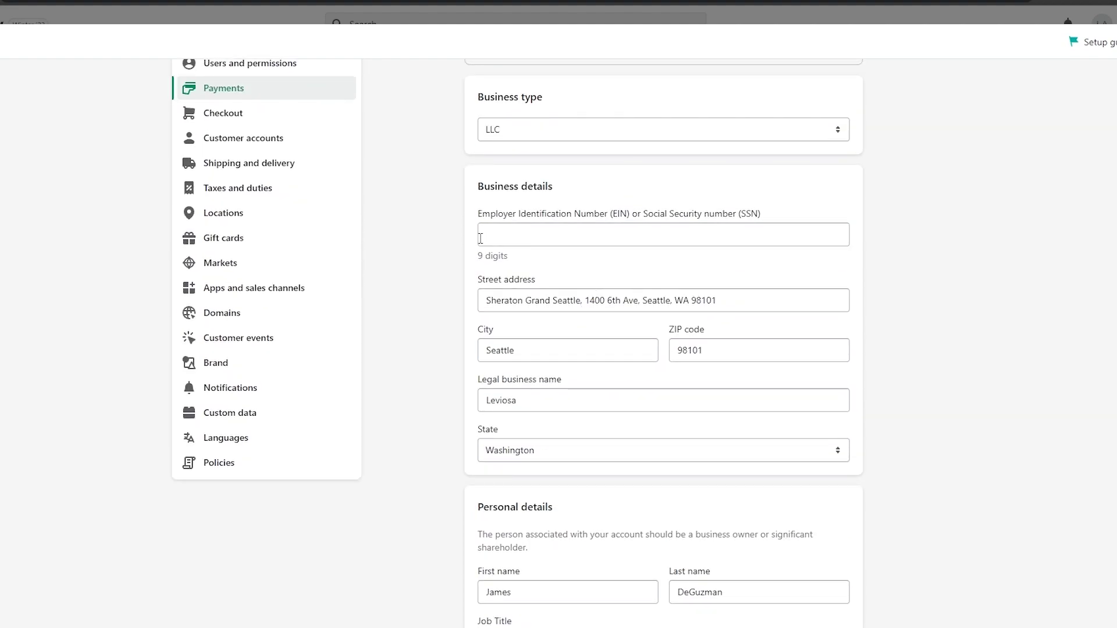
pyautogui.moveTo(480, 218); pyautogui.dragTo(803, 223)
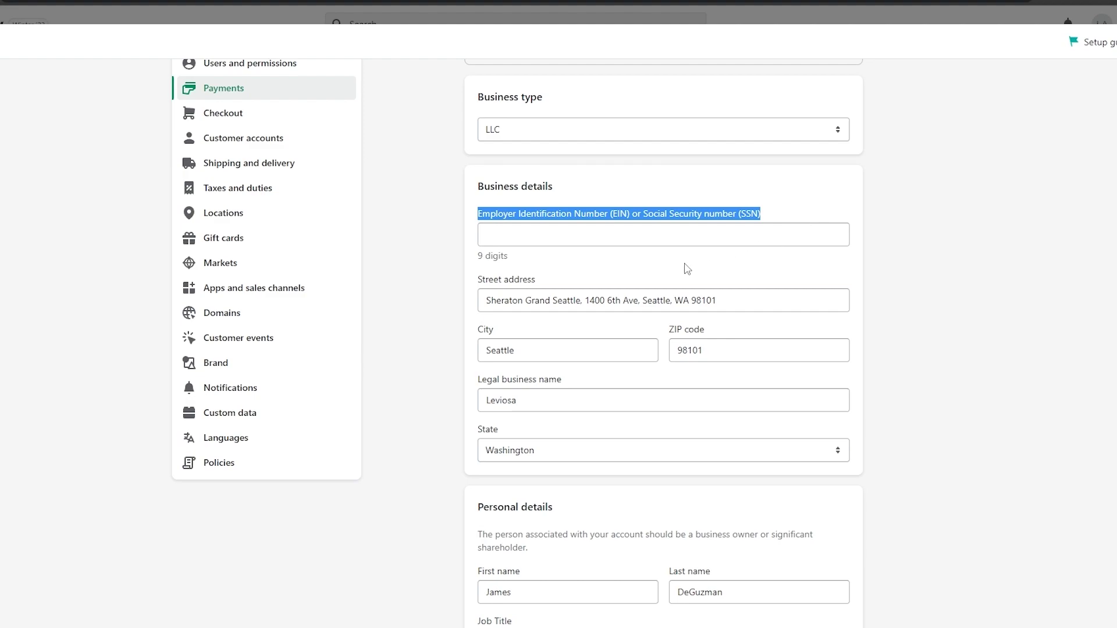
pyautogui.click(614, 260)
pyautogui.scroll(-5, 530, 266)
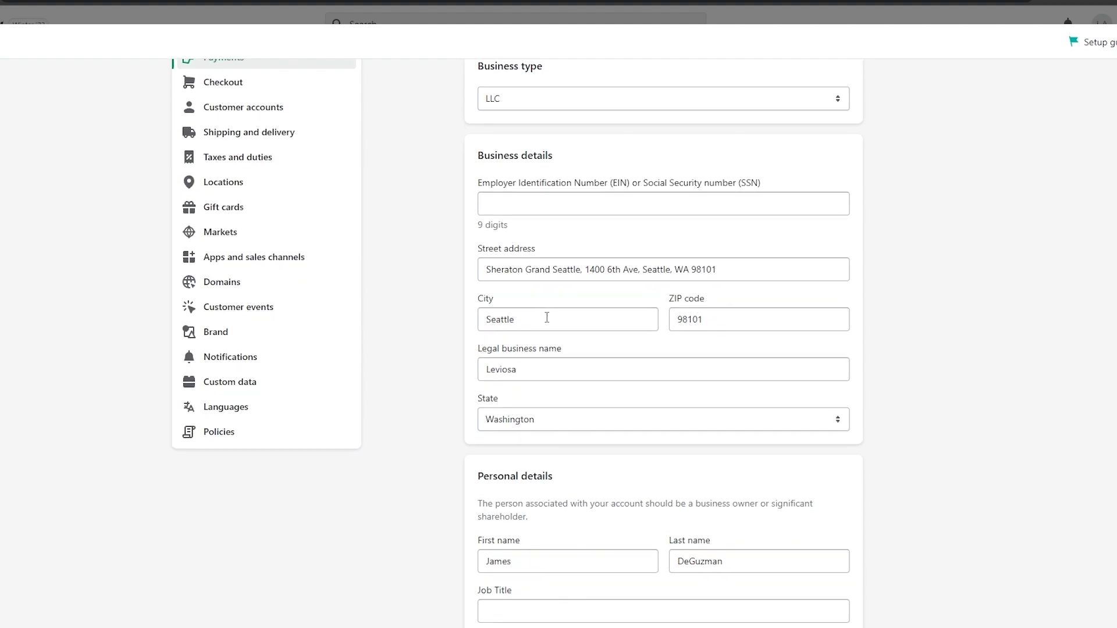
pyautogui.moveTo(481, 244); pyautogui.dragTo(576, 254)
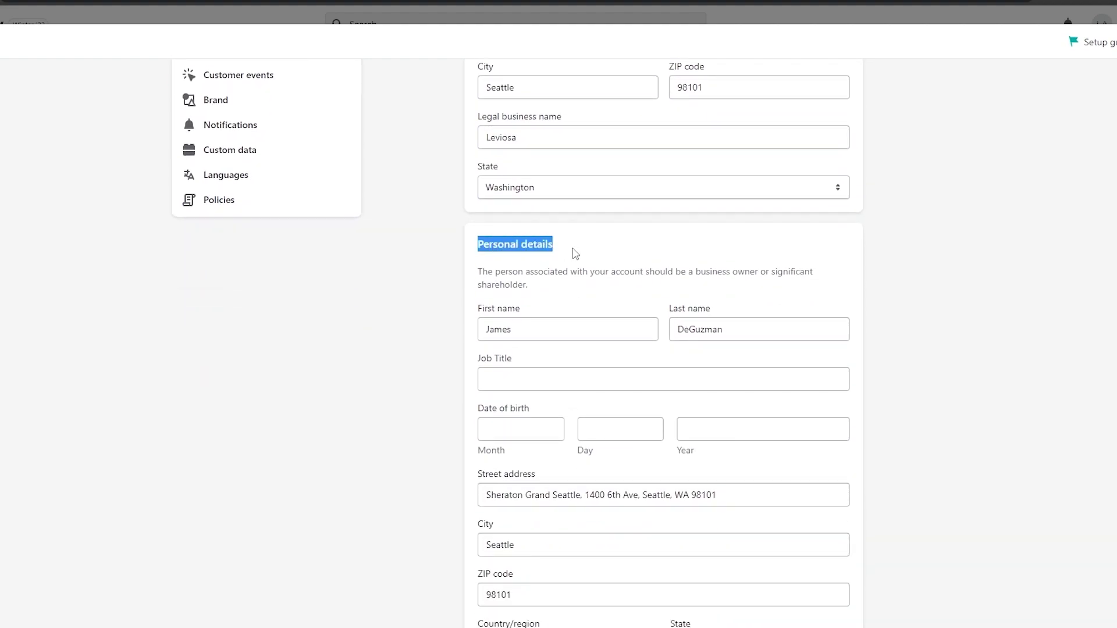
pyautogui.click(562, 302)
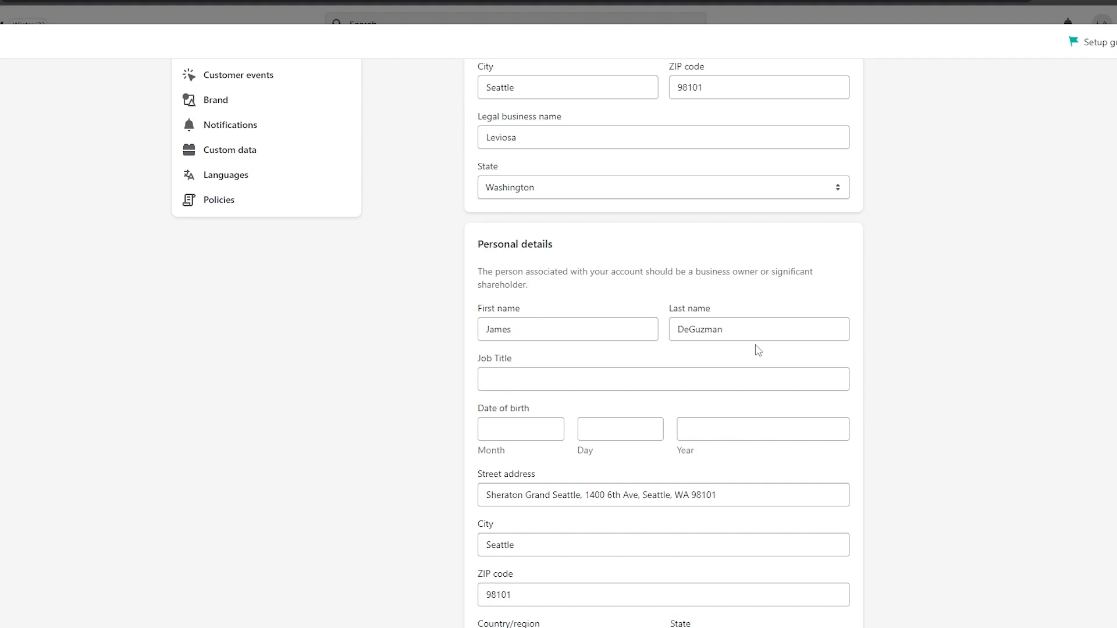
pyautogui.scroll(-2, 488, 360)
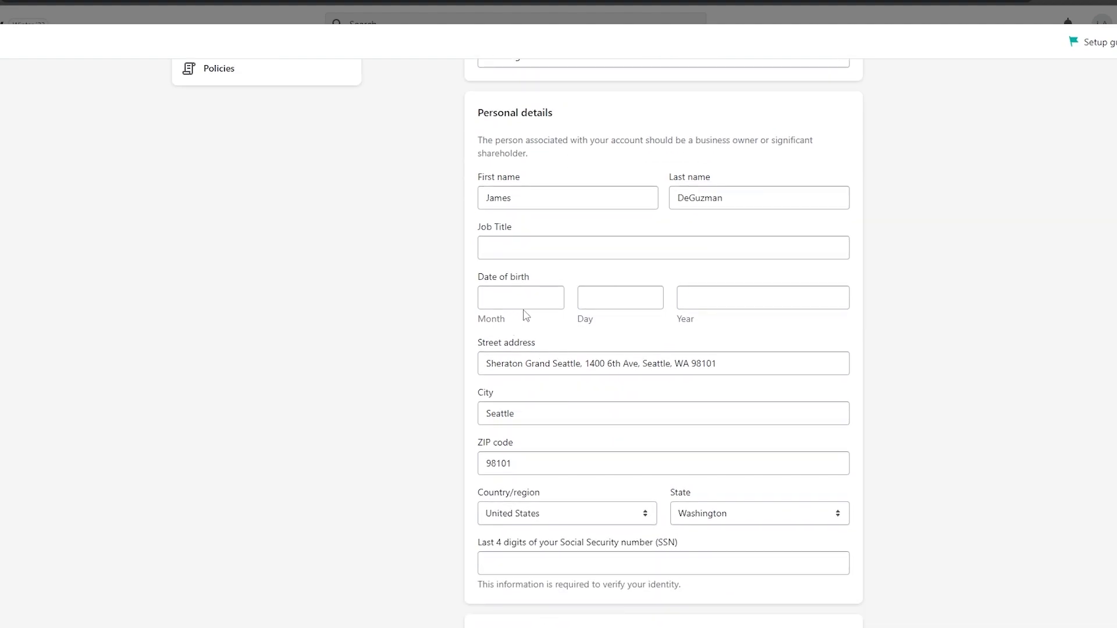
pyautogui.scroll(-1, 576, 386)
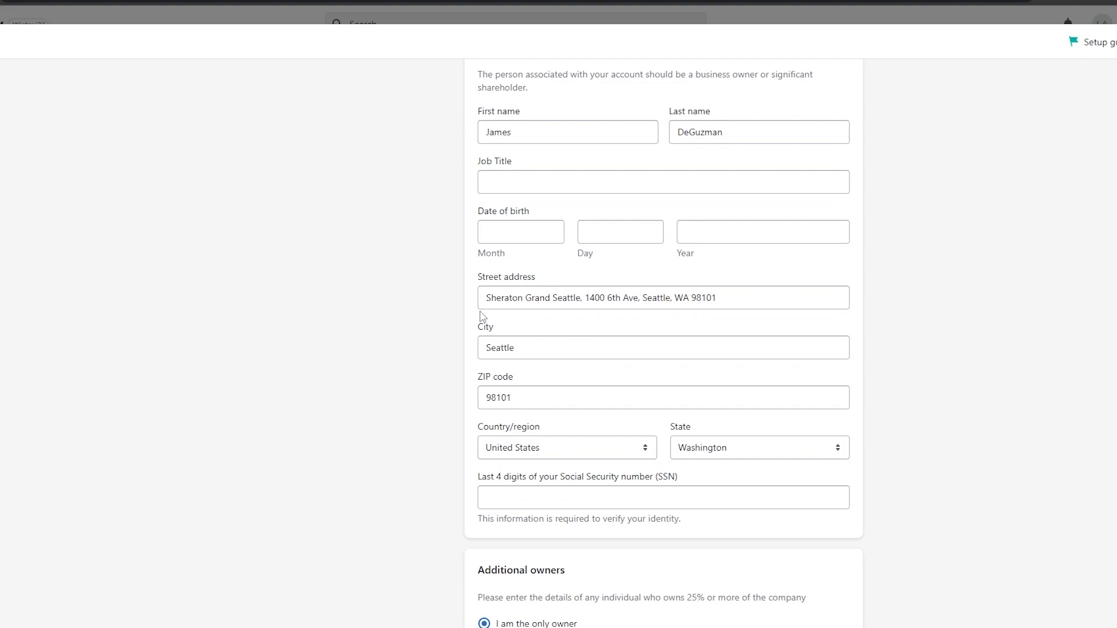
pyautogui.moveTo(481, 281); pyautogui.dragTo(568, 281)
pyautogui.click(578, 283)
pyautogui.scroll(-2, 650, 328)
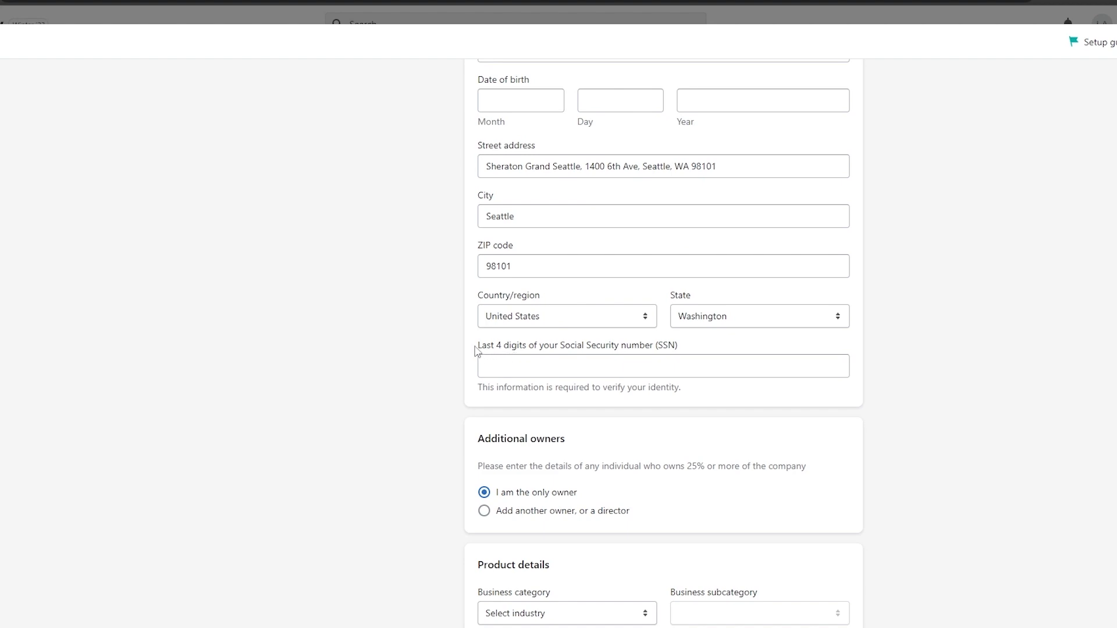
pyautogui.moveTo(476, 350); pyautogui.dragTo(668, 356)
pyautogui.click(699, 349)
# Step: Add another owner or director section to the form
pyautogui.scroll(-2, 588, 409)
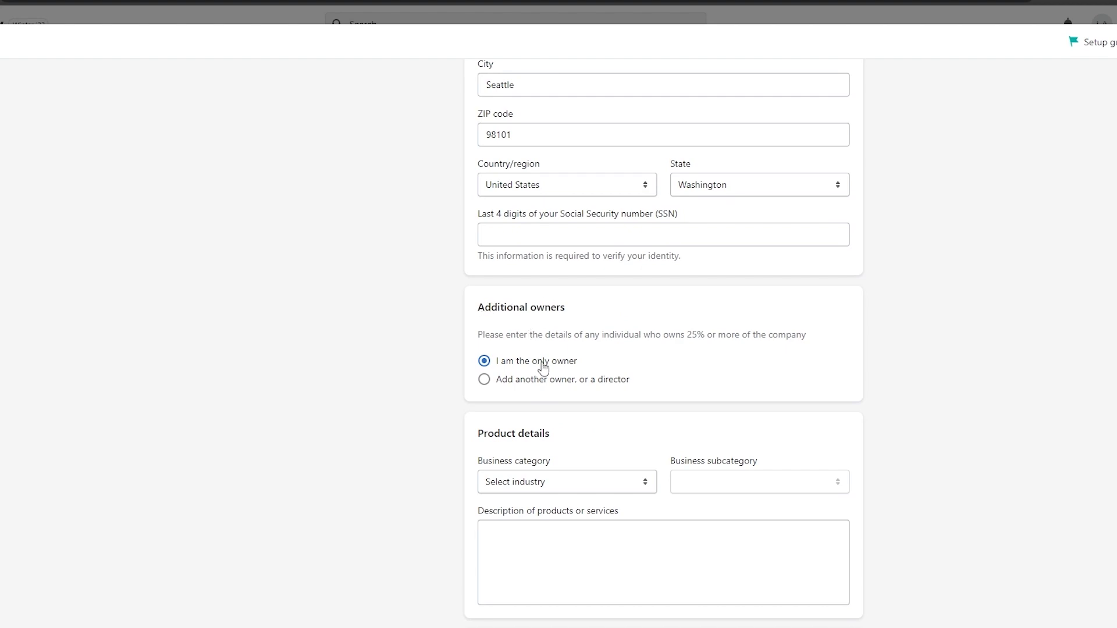
pyautogui.click(496, 387)
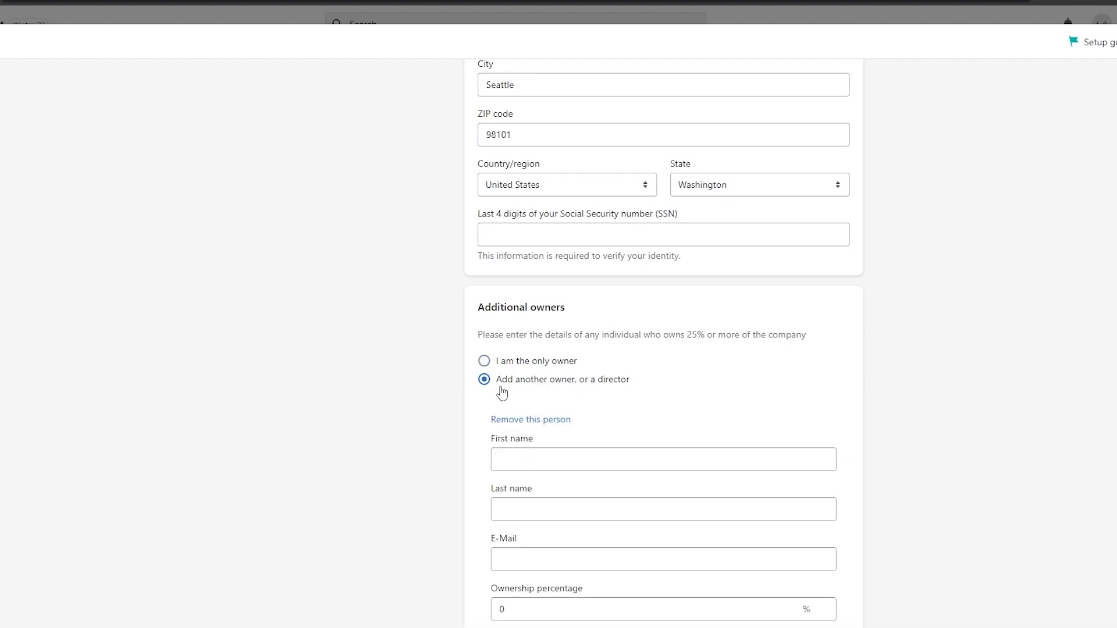
pyautogui.scroll(-1, 501, 390)
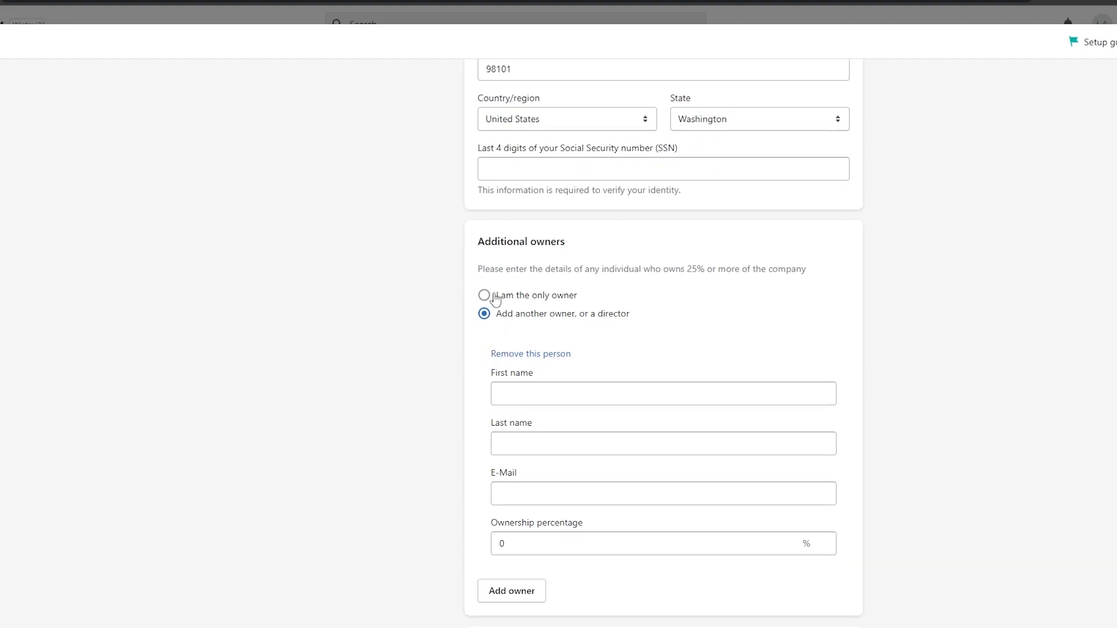
# Step: Switch the business type to Individual/sole proprietor, removing the Additional owners section
pyautogui.scroll(13, 636, 349)
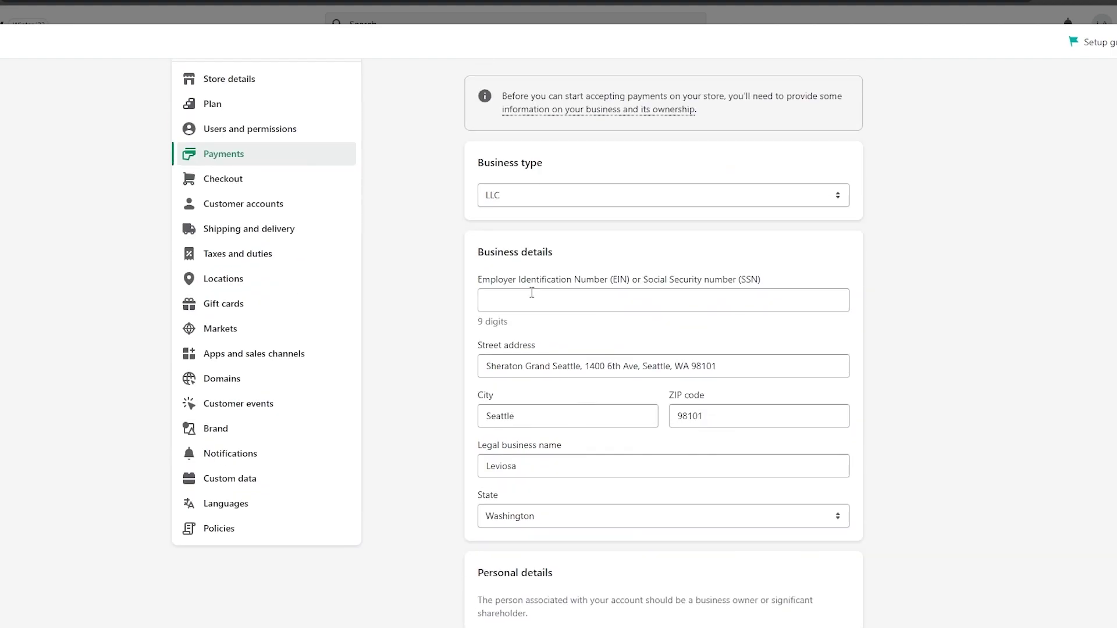
pyautogui.scroll(1, 526, 261)
pyautogui.scroll(-12, 716, 419)
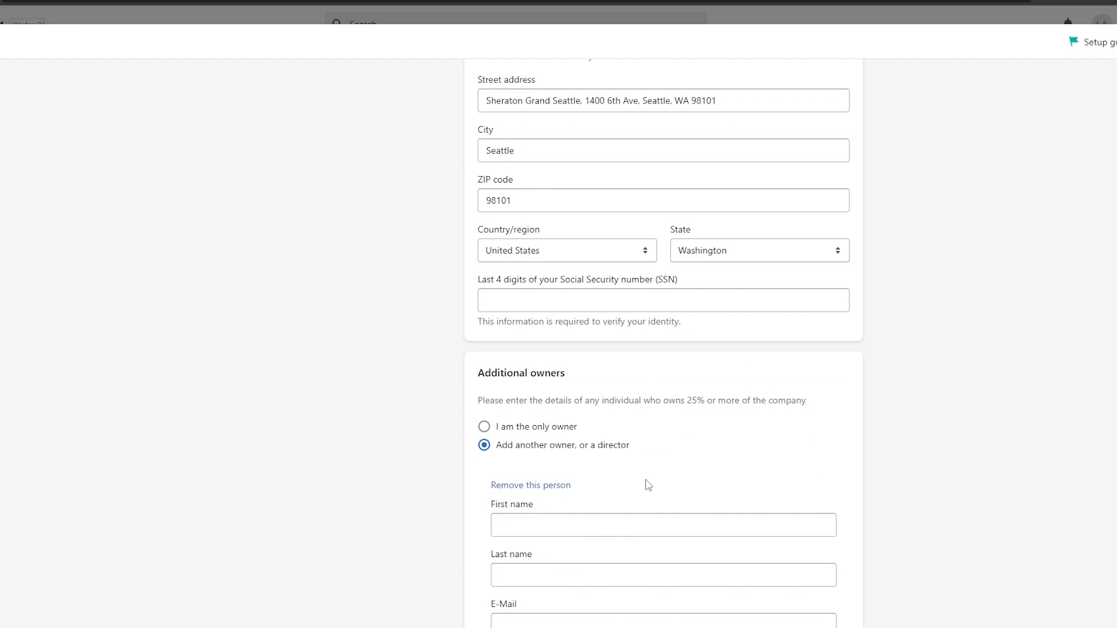
pyautogui.scroll(12, 649, 485)
pyautogui.click(532, 192)
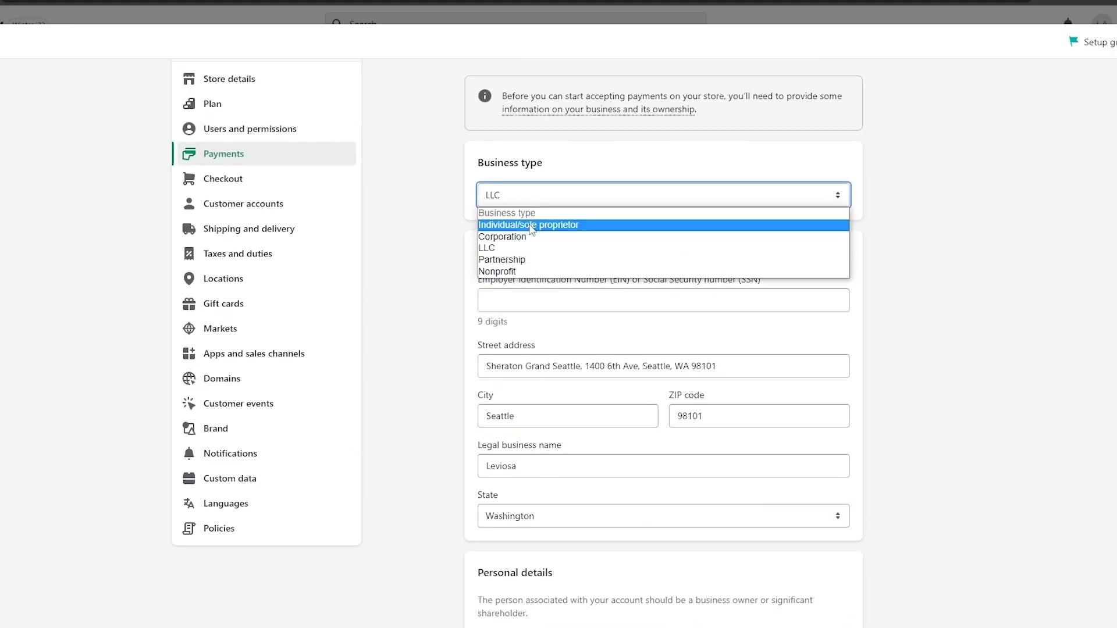
pyautogui.click(531, 229)
pyautogui.scroll(-12, 550, 319)
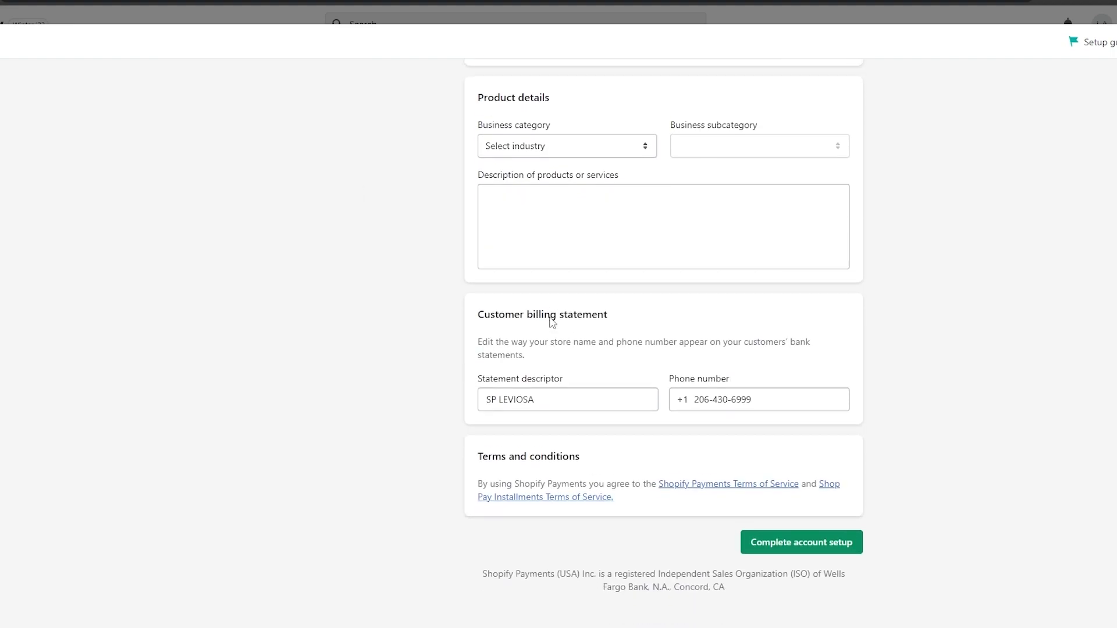
pyautogui.scroll(4, 499, 419)
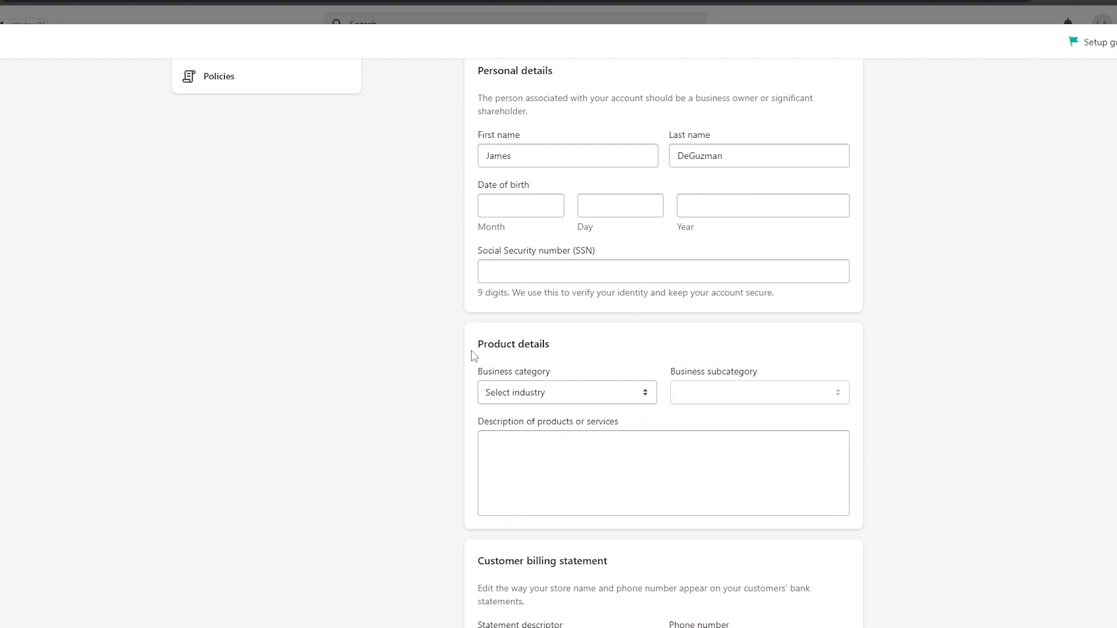
# Step: Set the business category to Retail and subcategory to Clothing and accessories
pyautogui.scroll(2, 483, 396)
pyautogui.scroll(-3, 494, 361)
pyautogui.moveTo(476, 280); pyautogui.dragTo(604, 285)
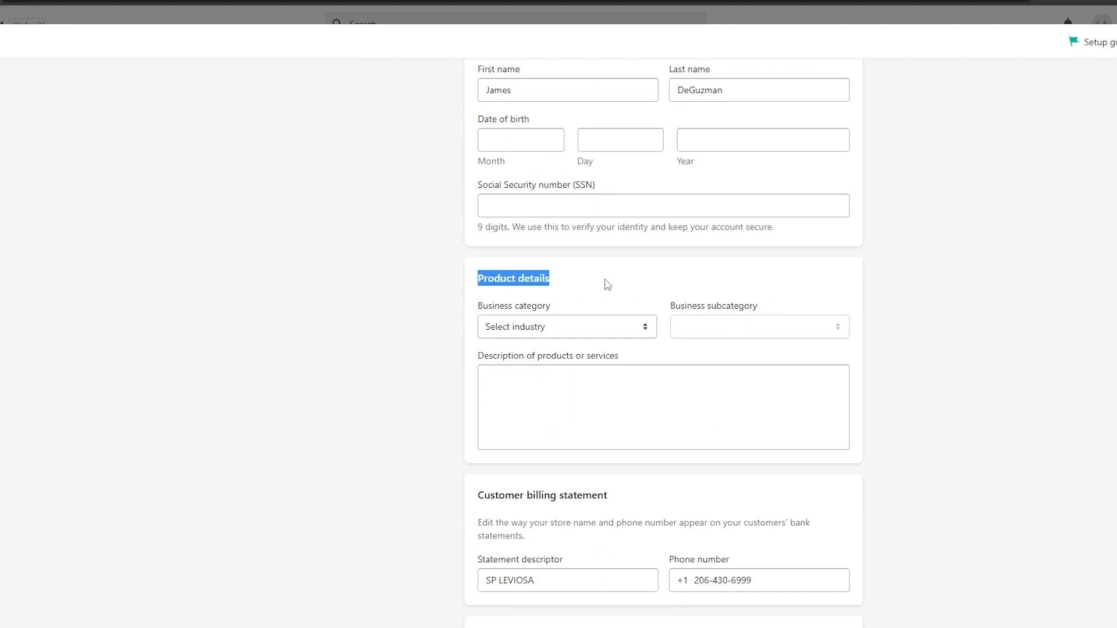
pyautogui.click(529, 329)
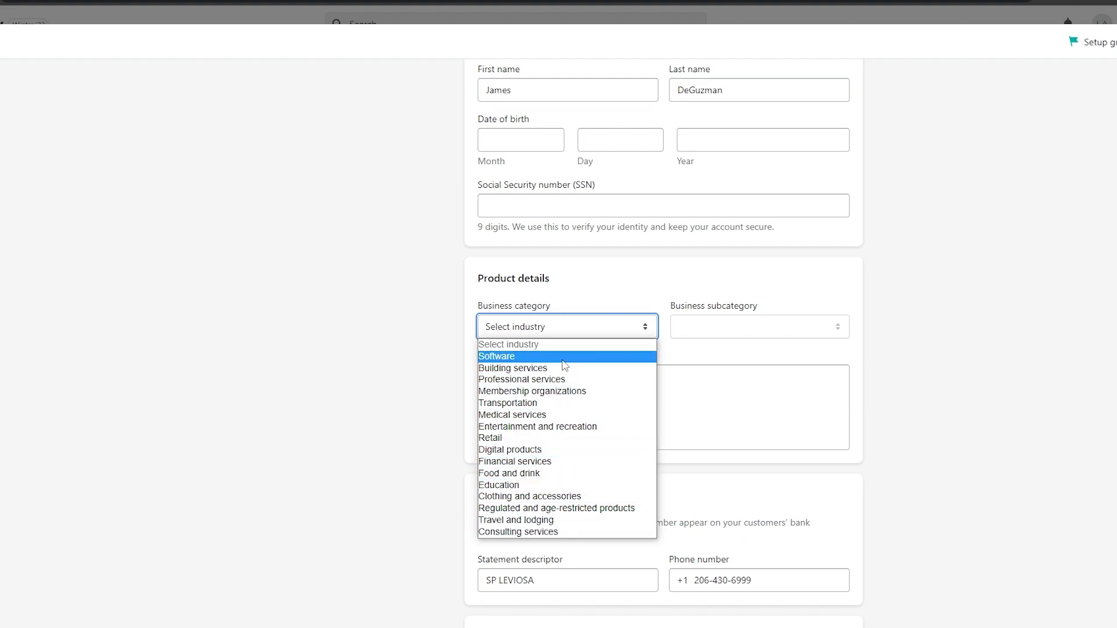
pyautogui.click(501, 438)
pyautogui.click(729, 330)
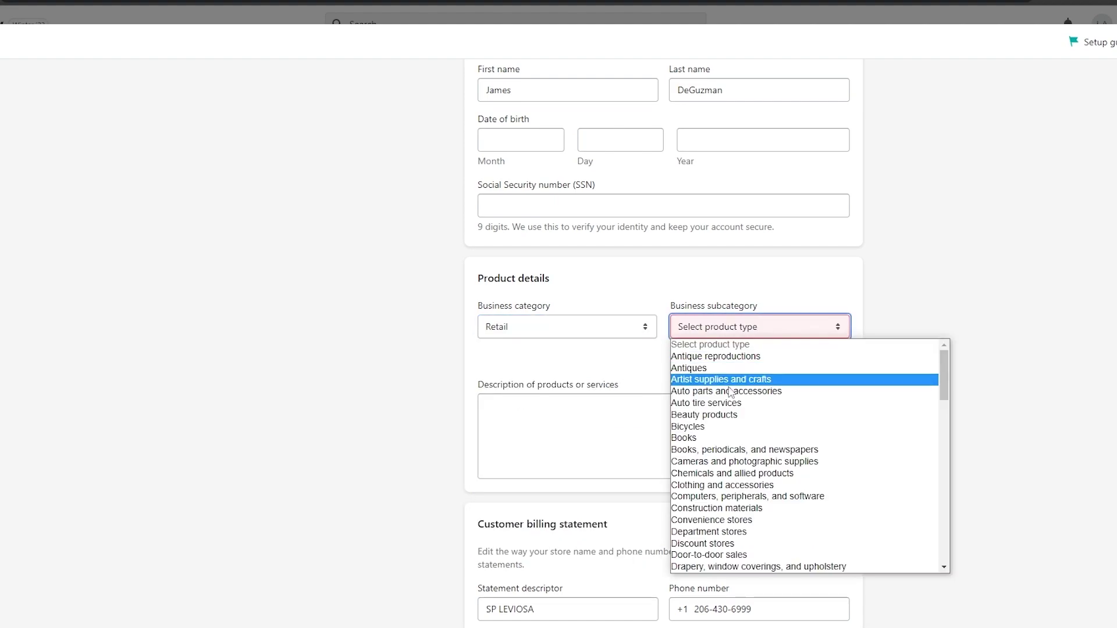
pyautogui.scroll(-4, 730, 399)
pyautogui.scroll(-4, 729, 399)
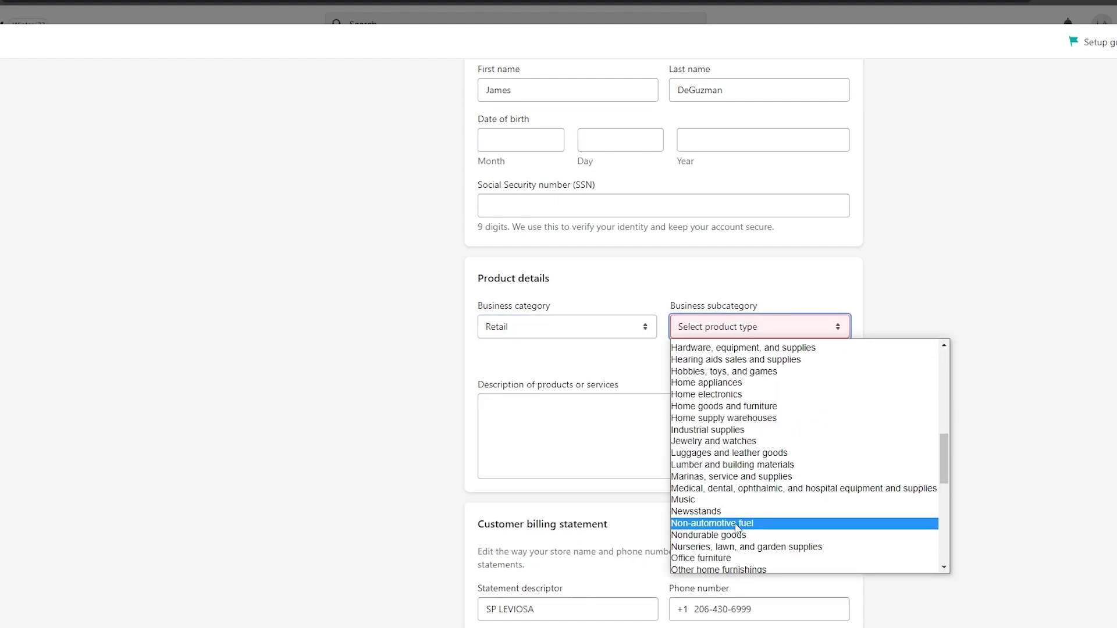
pyautogui.scroll(-7, 750, 517)
pyautogui.scroll(-3, 751, 517)
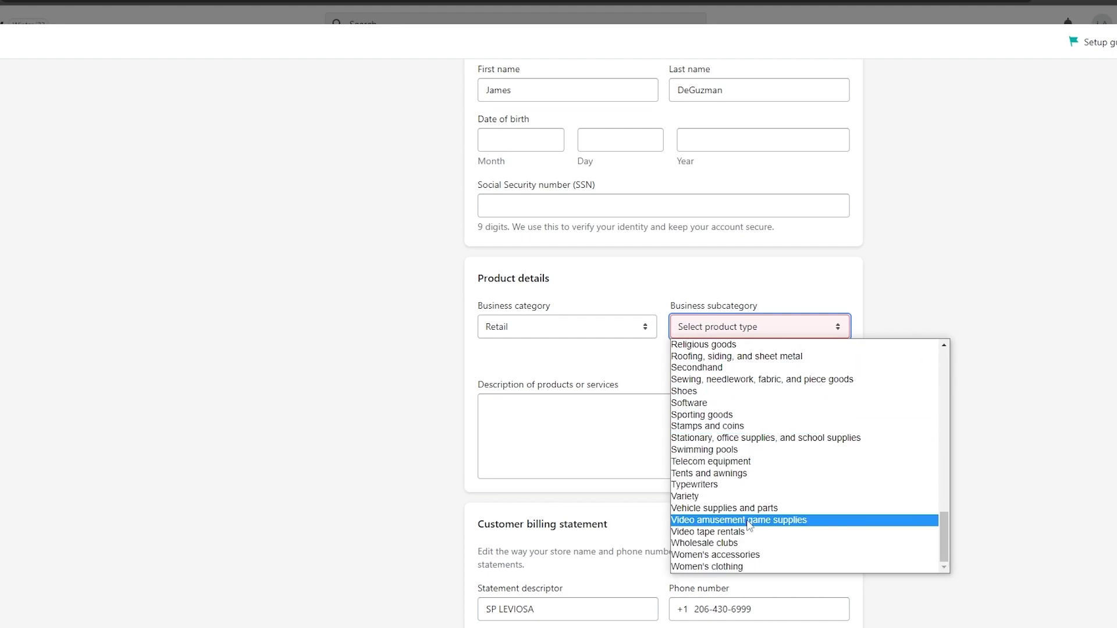
pyautogui.scroll(15, 702, 481)
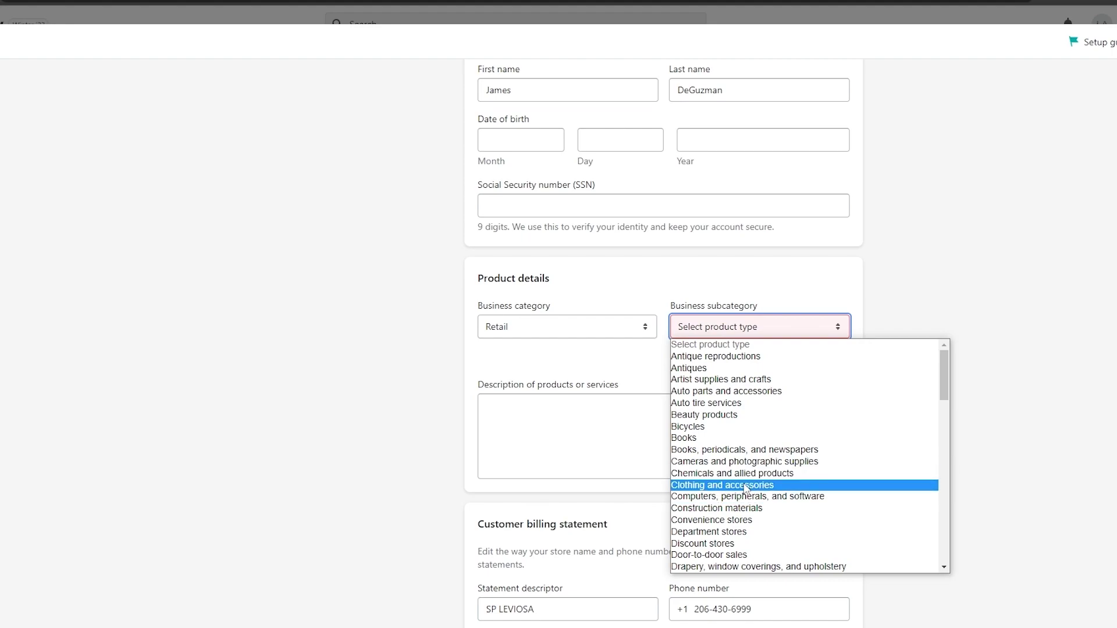
pyautogui.click(696, 486)
# Step: Review the products description, statement descriptor and phone number fields
pyautogui.click(483, 403)
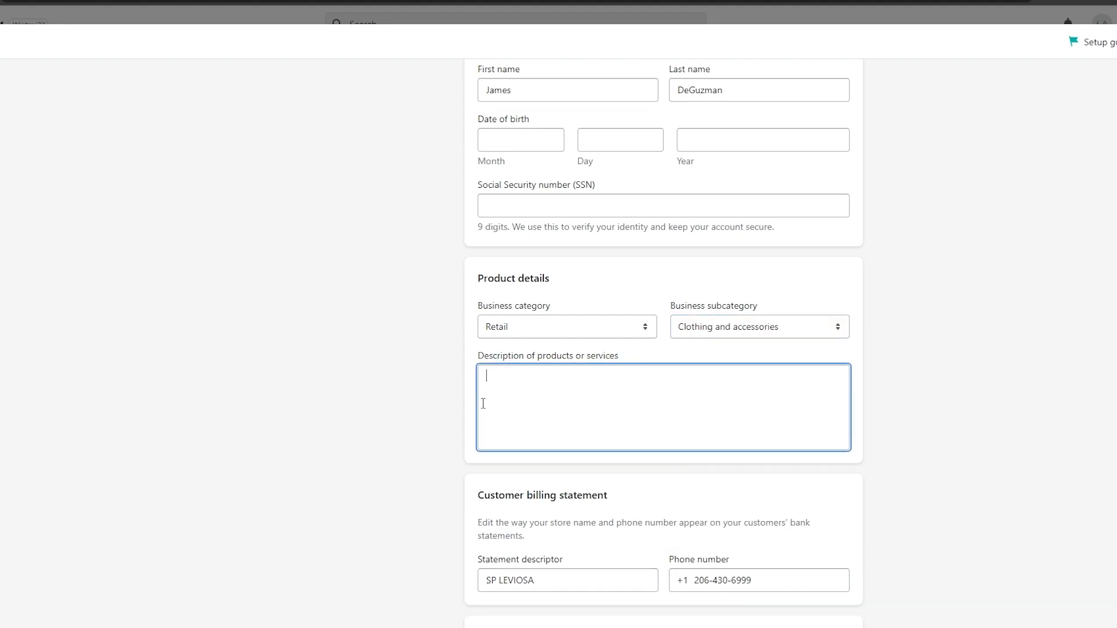
pyautogui.moveTo(477, 356); pyautogui.dragTo(637, 361)
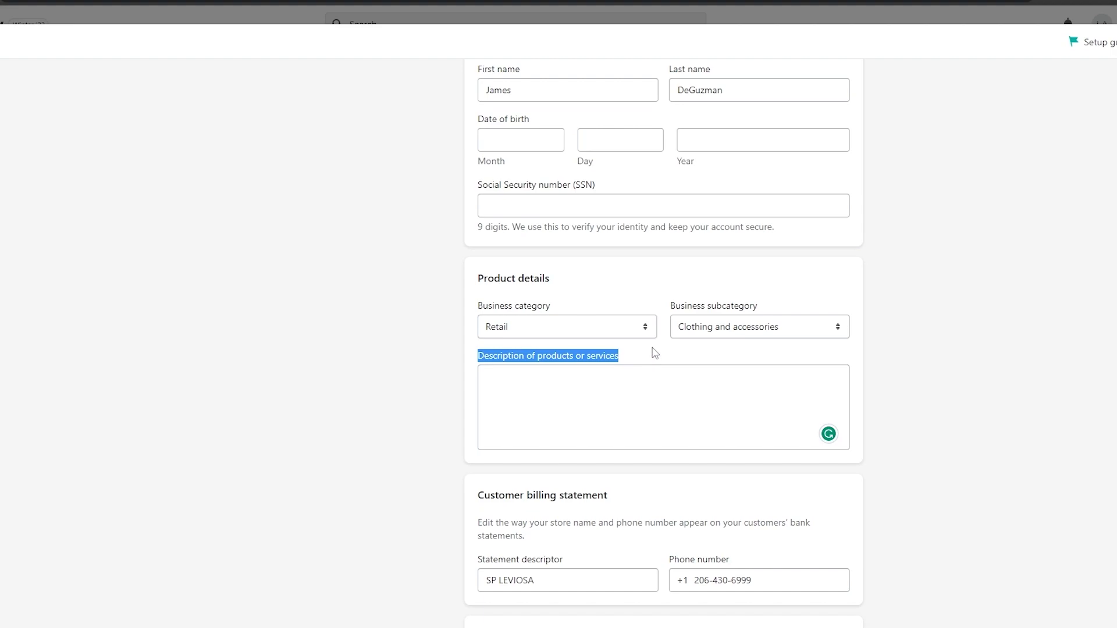
pyautogui.scroll(-3, 656, 353)
pyautogui.moveTo(478, 370); pyautogui.dragTo(595, 369)
pyautogui.moveTo(669, 365); pyautogui.dragTo(746, 364)
pyautogui.click(756, 352)
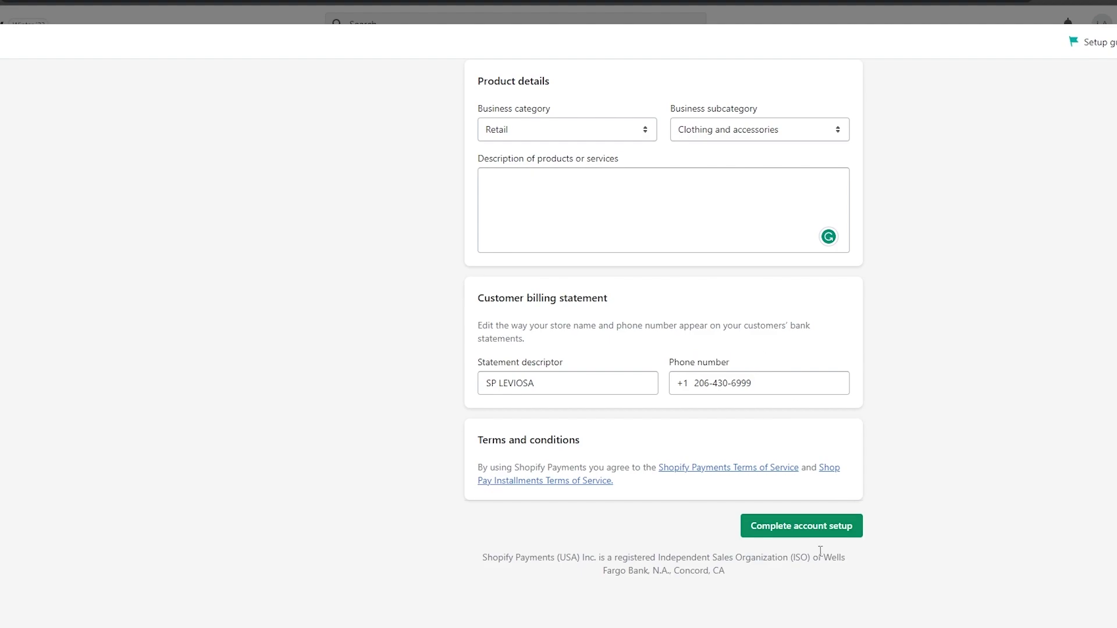
pyautogui.scroll(15, 812, 544)
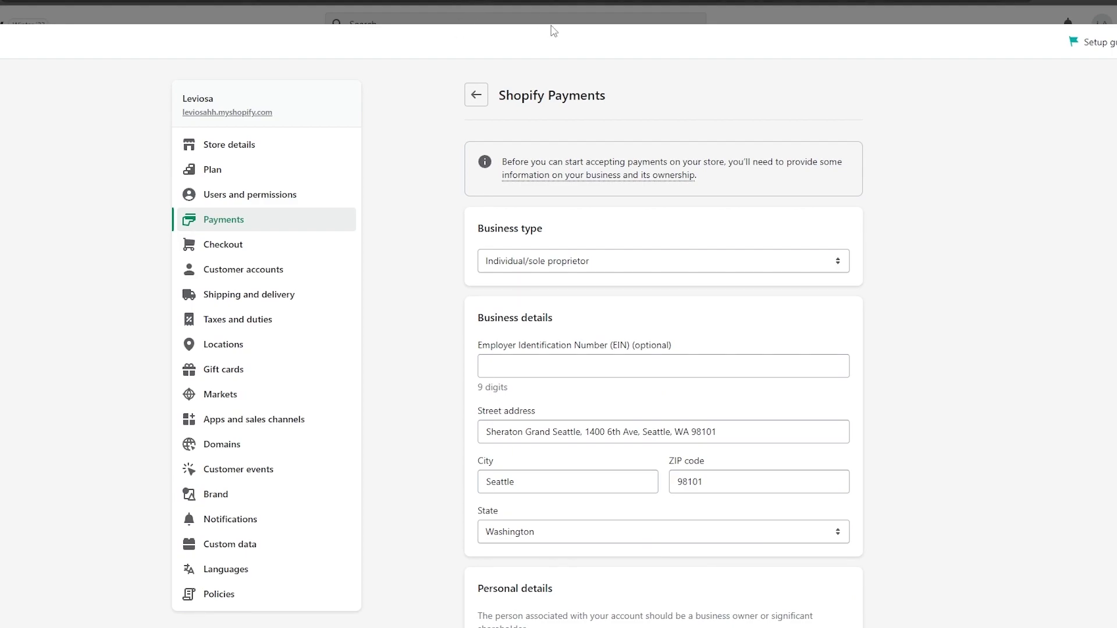
# Step: Note the 2%, 1% or 0.5% third-party fee figures in the Google results
pyautogui.moveTo(498, 95); pyautogui.dragTo(604, 97)
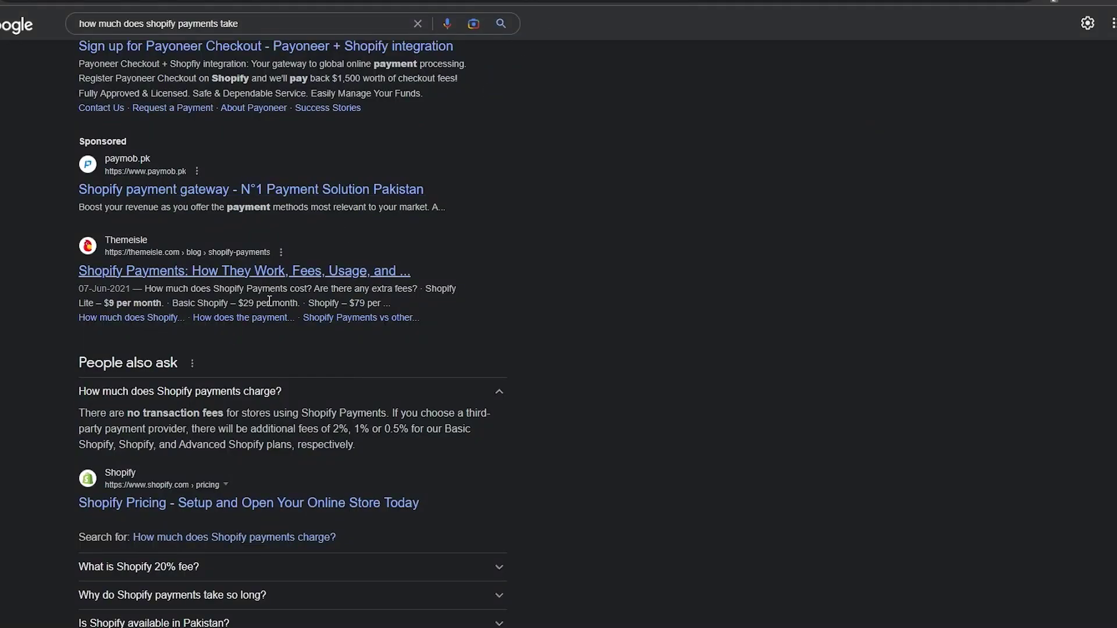
pyautogui.scroll(-1, 104, 355)
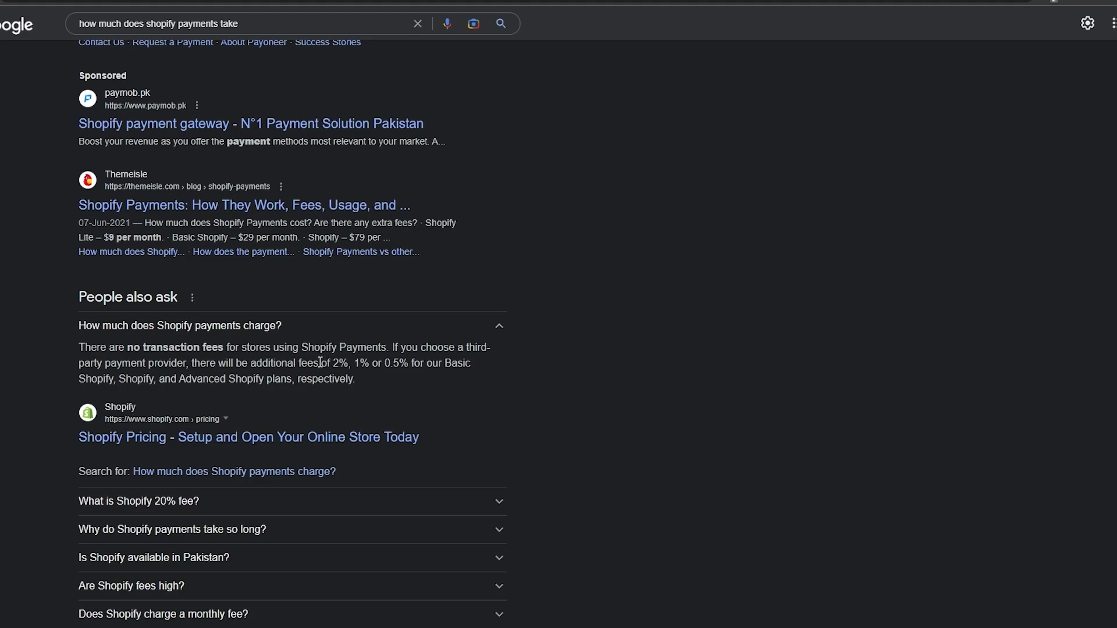
pyautogui.moveTo(320, 363); pyautogui.dragTo(410, 363)
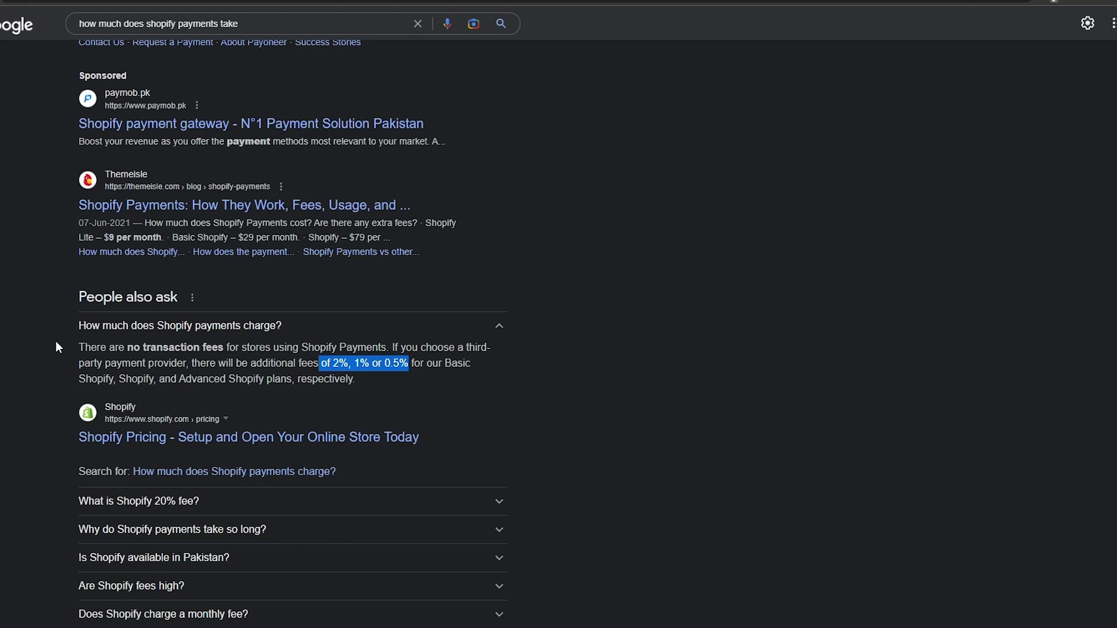
pyautogui.click(232, 349)
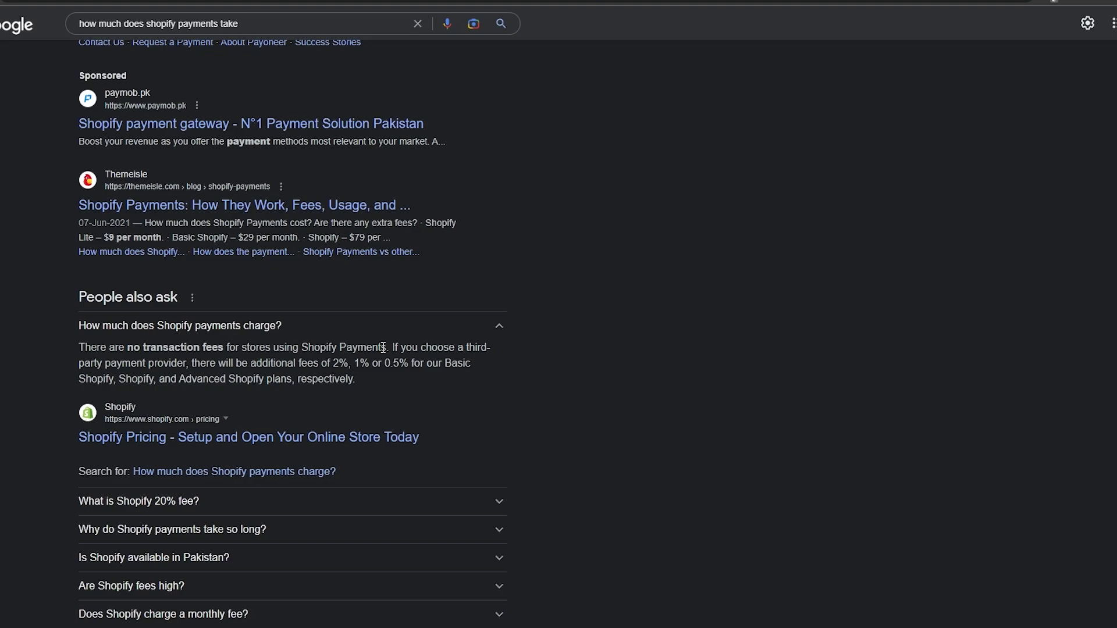
# Step: Expand the 'What is Shopify 20% fee?' answer
pyautogui.scroll(-3, 362, 357)
pyautogui.scroll(2, 361, 407)
pyautogui.scroll(-1, 108, 437)
pyautogui.click(108, 437)
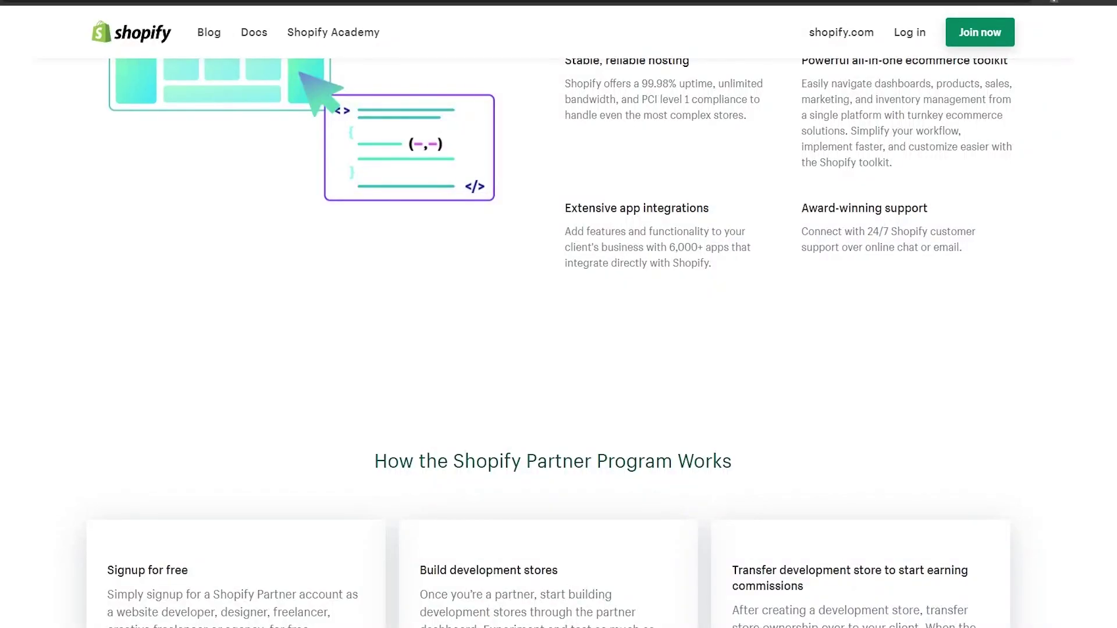
# Step: Highlight the partner program headline and its '20% commissions' phrase on the Shopify Partners page
pyautogui.scroll(15, 250, 472)
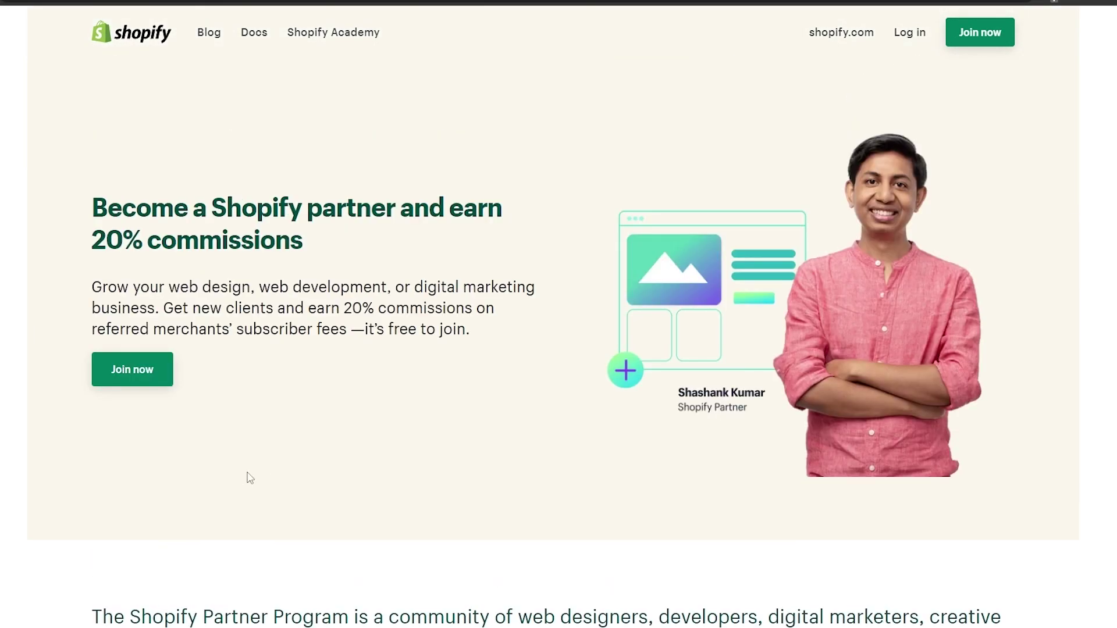
pyautogui.moveTo(96, 215); pyautogui.dragTo(463, 212)
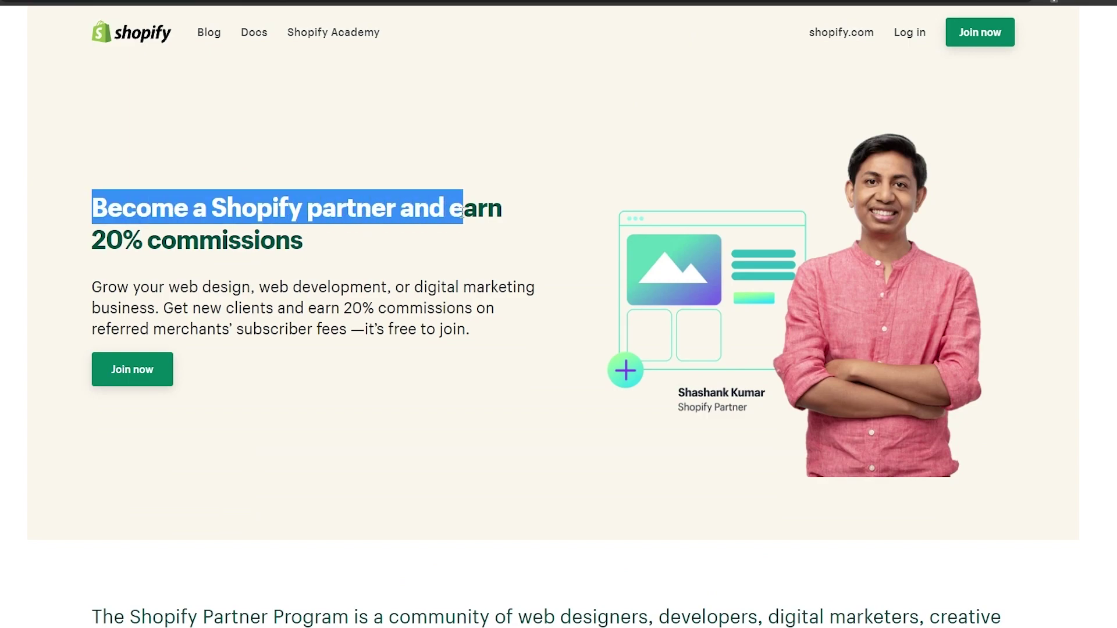
pyautogui.click(349, 255)
pyautogui.moveTo(75, 247); pyautogui.dragTo(307, 253)
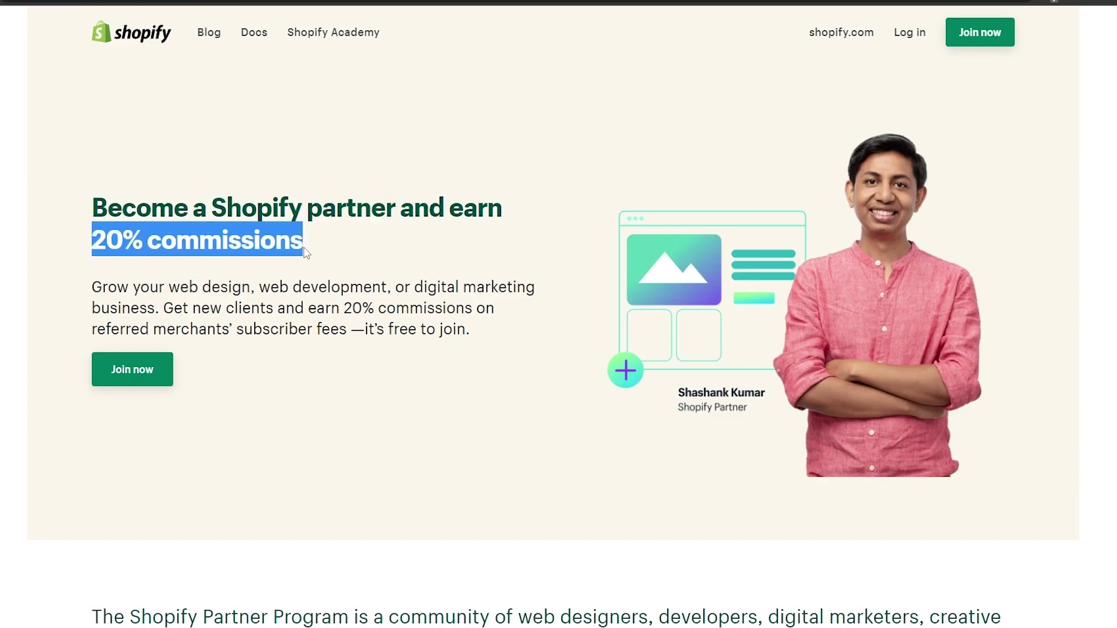
pyautogui.click(352, 302)
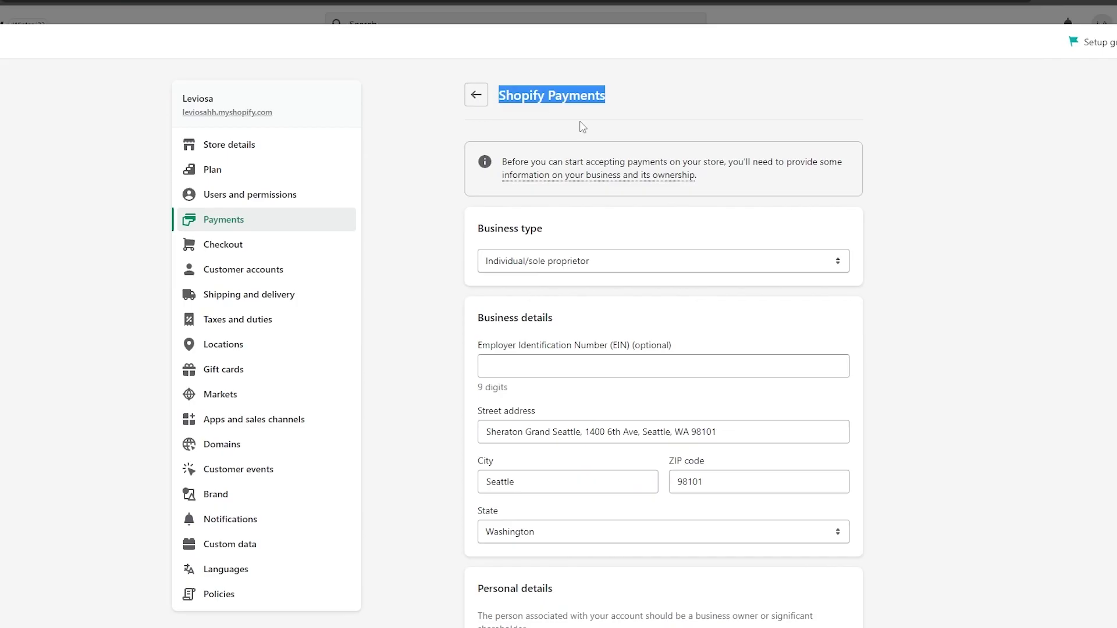
# Step: Return to the Complete account setup checklist and expand the two-step authentication step
pyautogui.click(572, 138)
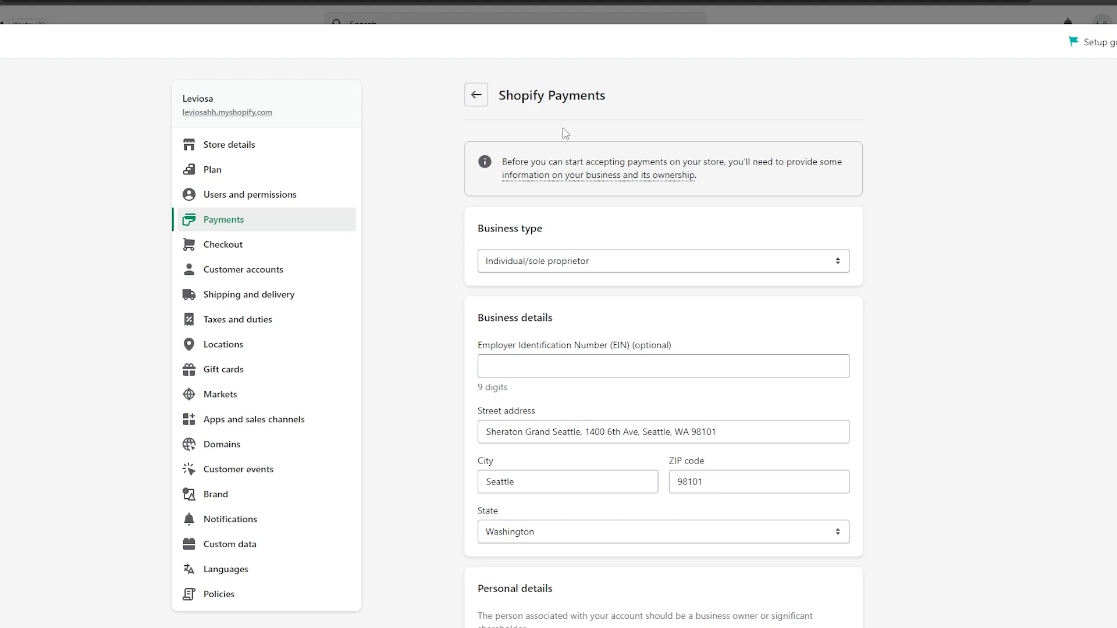
pyautogui.click(481, 104)
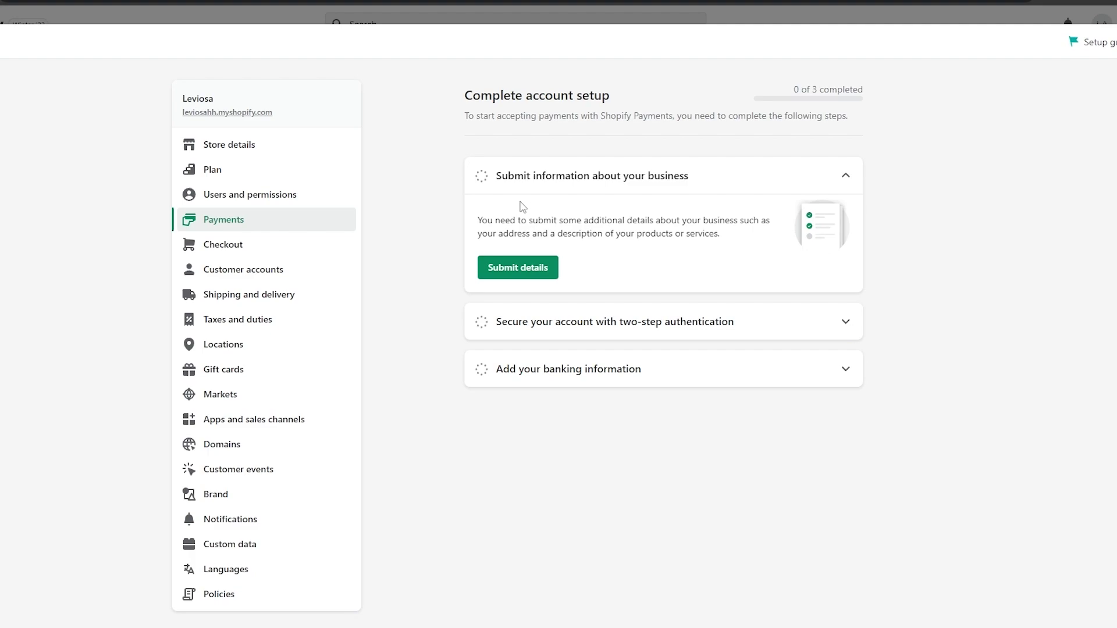
pyautogui.click(542, 336)
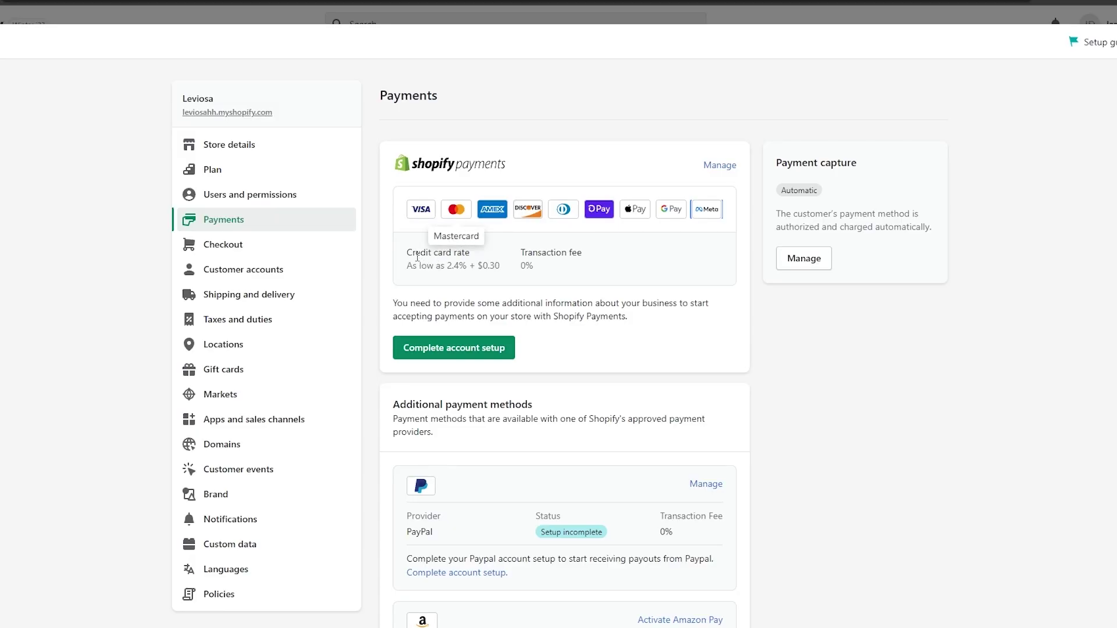
# Step: Review the Shopify Payments rate details, including the Credit card rate
pyautogui.moveTo(406, 254); pyautogui.dragTo(555, 268)
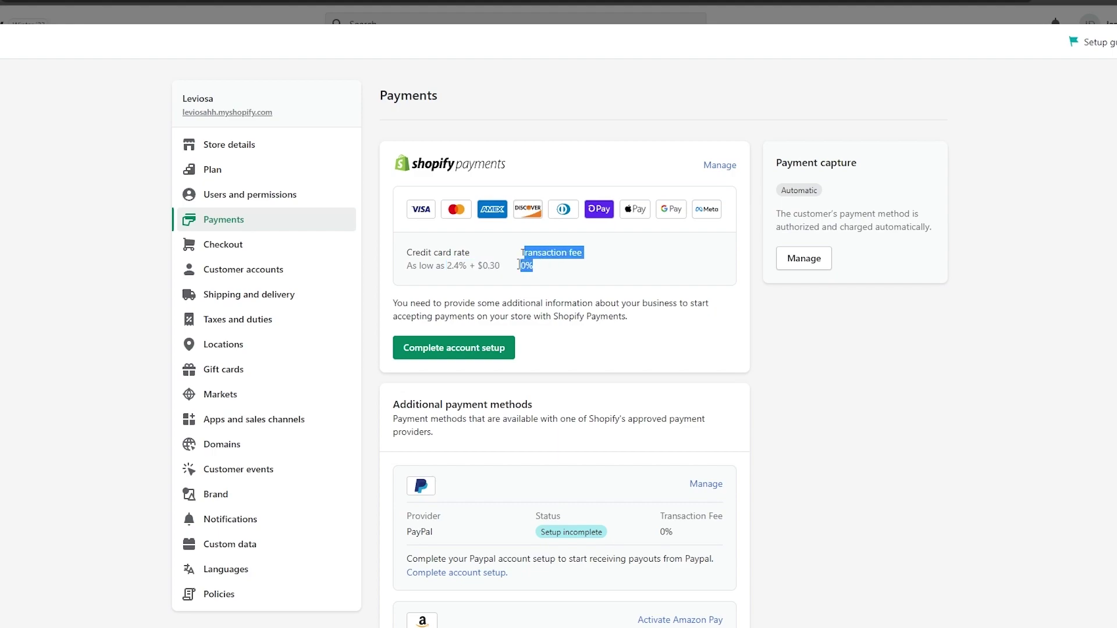
pyautogui.moveTo(401, 256); pyautogui.dragTo(476, 256)
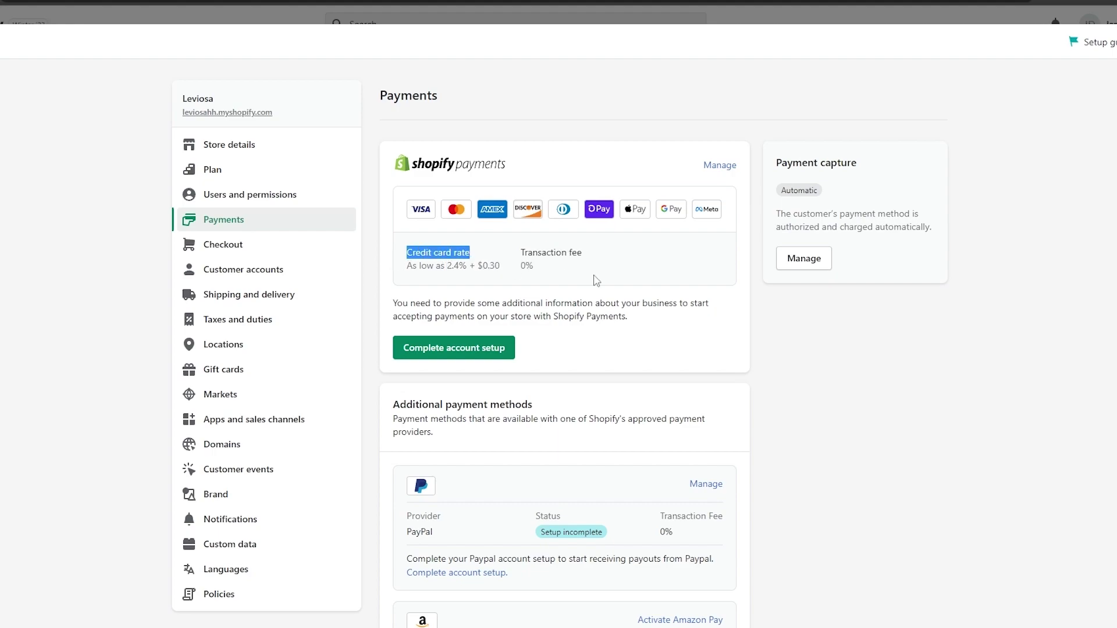
pyautogui.click(684, 353)
# Step: Open the PayPal Express Checkout settings from the PayPal provider card
pyautogui.scroll(-3, 681, 351)
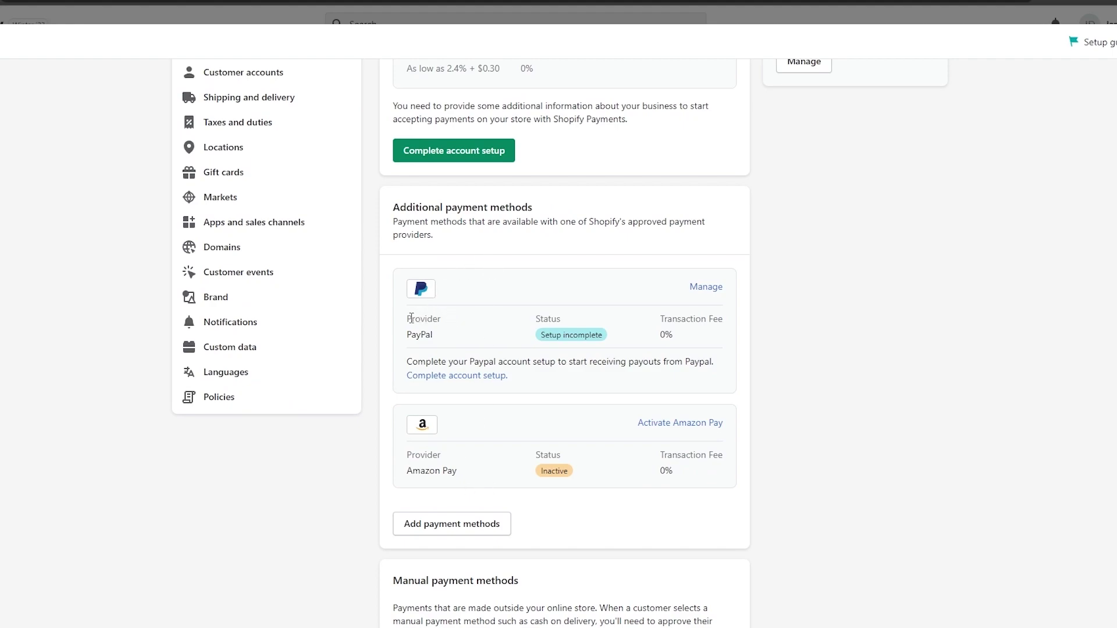
pyautogui.moveTo(411, 336); pyautogui.dragTo(457, 339)
pyautogui.click(565, 343)
pyautogui.click(705, 288)
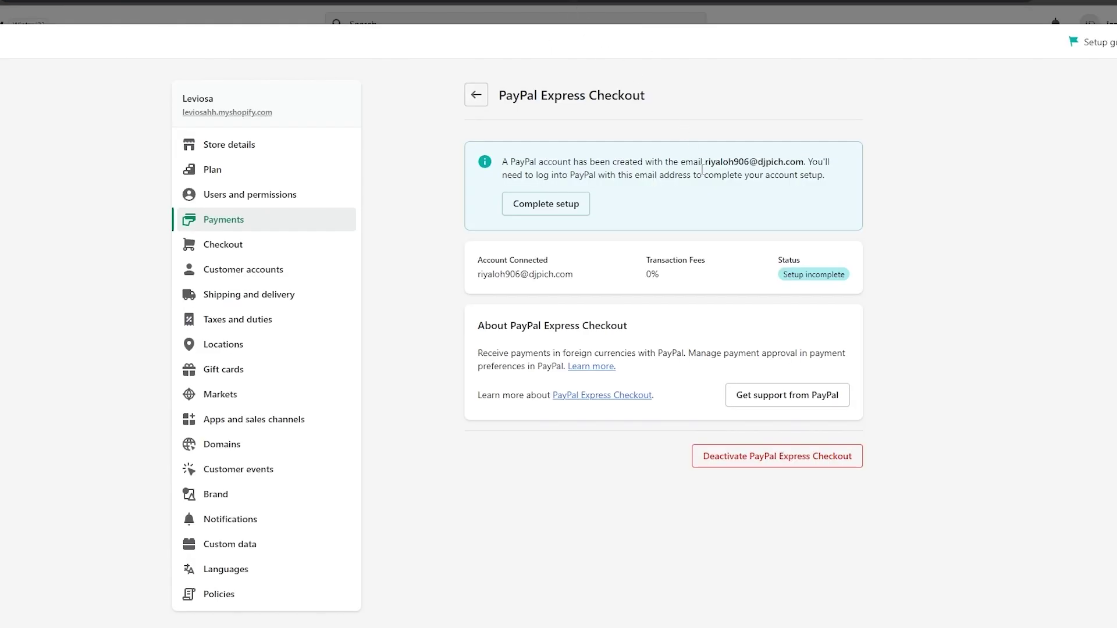
# Step: Highlight the connected PayPal account email and the setup-incomplete sentence in the notice
pyautogui.moveTo(705, 160); pyautogui.dragTo(806, 164)
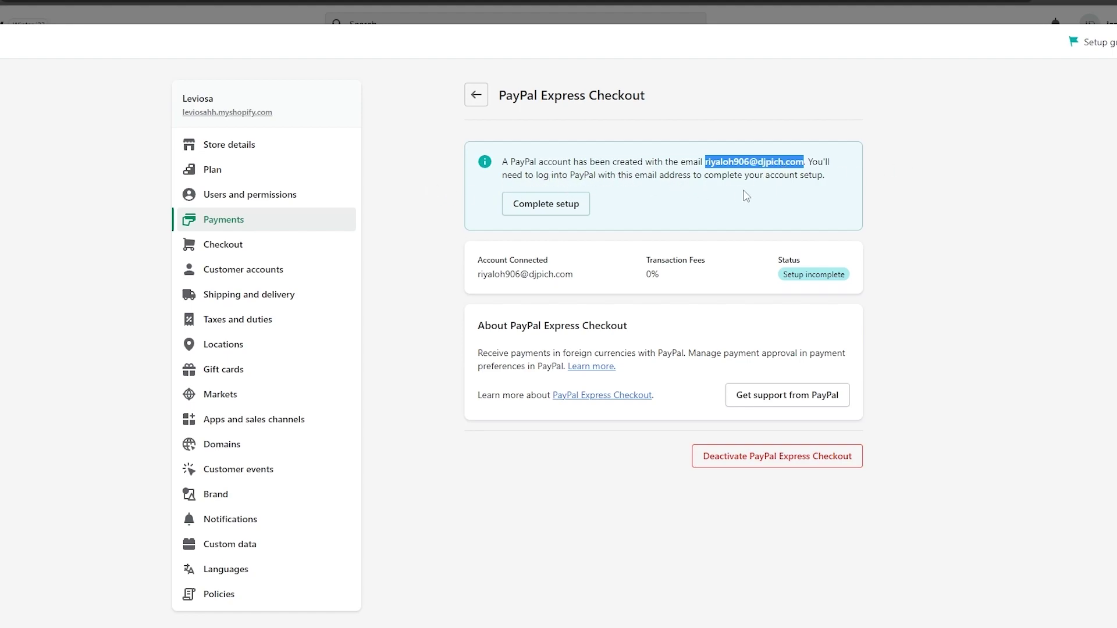
pyautogui.moveTo(827, 177); pyautogui.dragTo(771, 177)
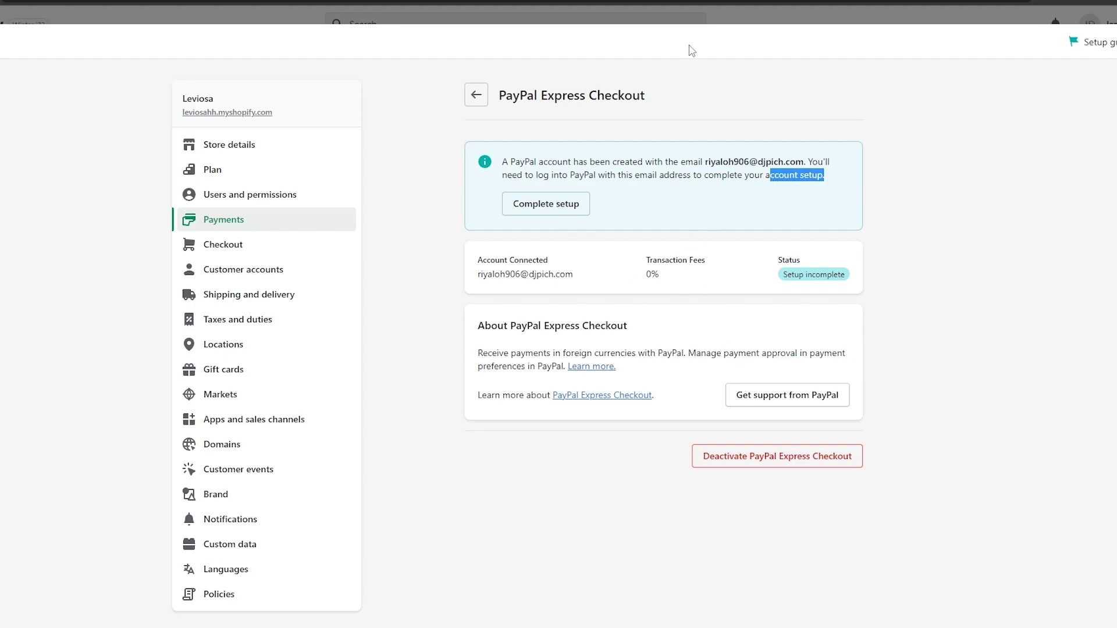
pyautogui.moveTo(498, 96); pyautogui.dragTo(635, 96)
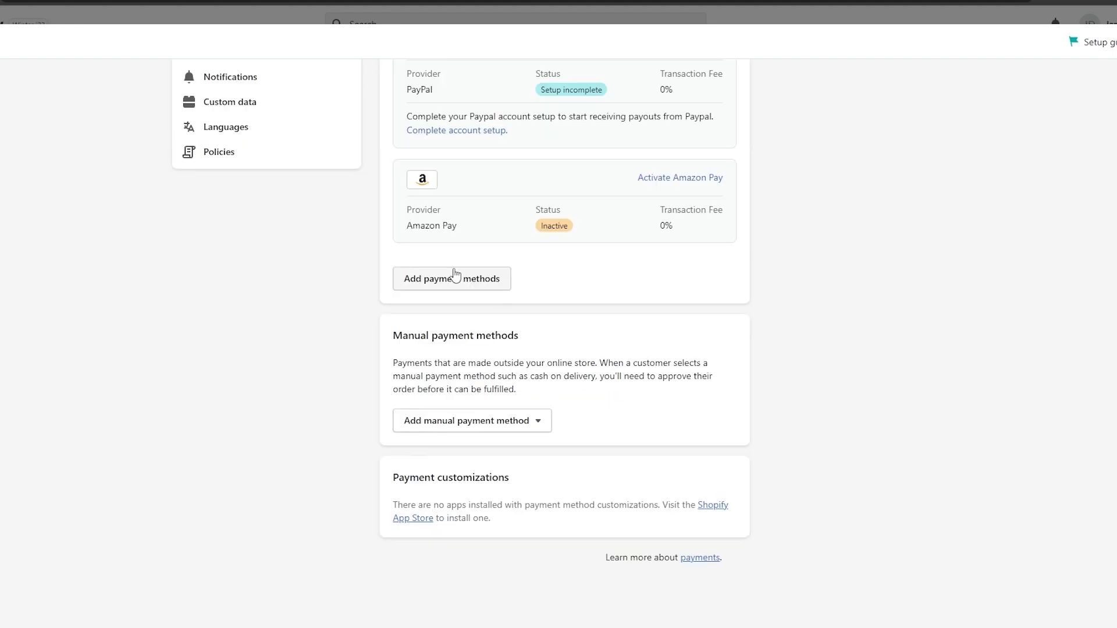
pyautogui.scroll(2, 455, 326)
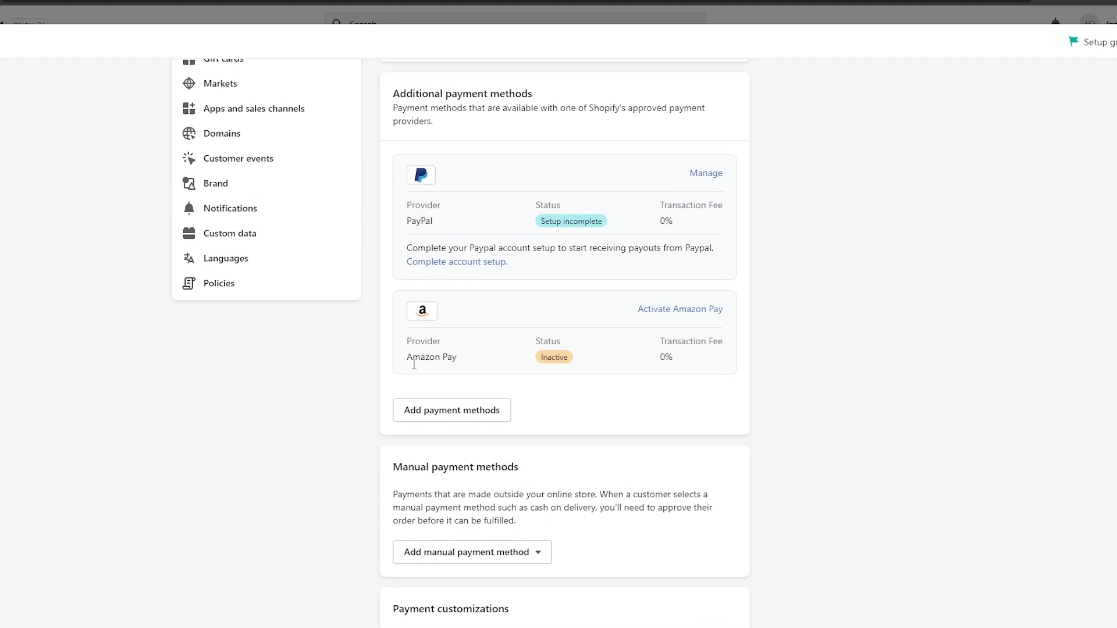
pyautogui.moveTo(407, 359); pyautogui.dragTo(501, 361)
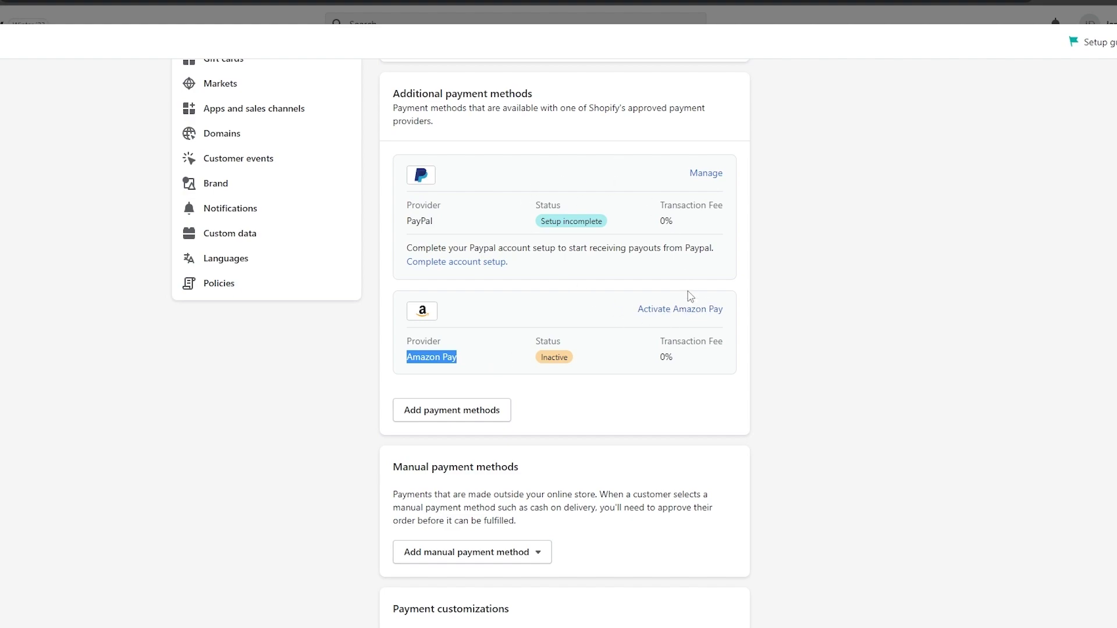
pyautogui.doubleClick(664, 224)
pyautogui.click(682, 230)
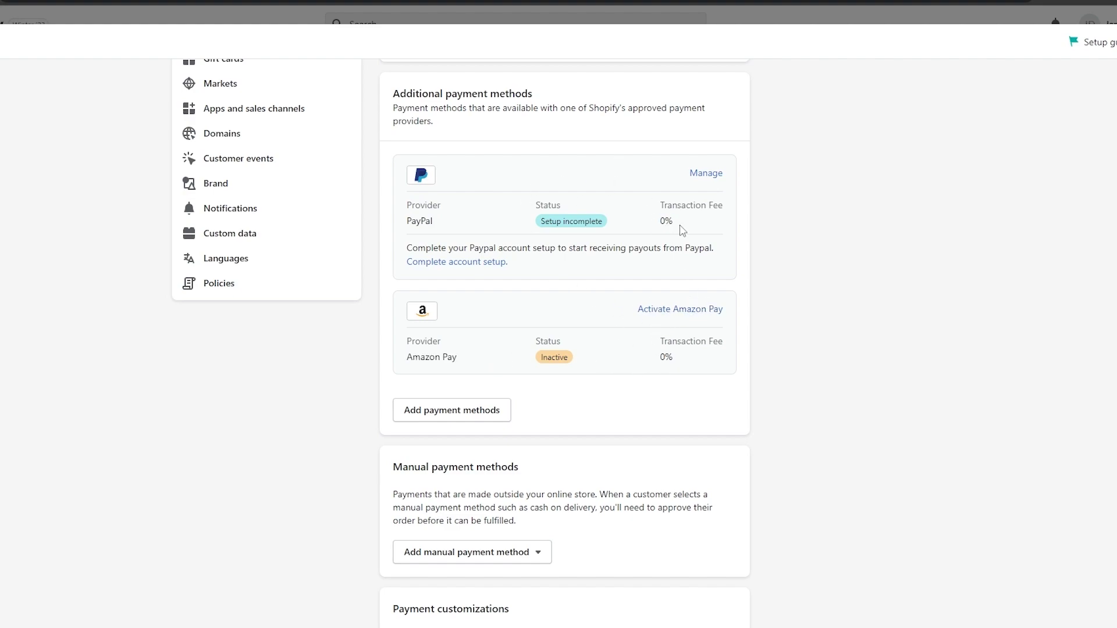
pyautogui.moveTo(682, 230); pyautogui.dragTo(651, 227)
pyautogui.click(622, 400)
# Step: Start Amazon Pay activation and choose United States as the business location
pyautogui.click(662, 308)
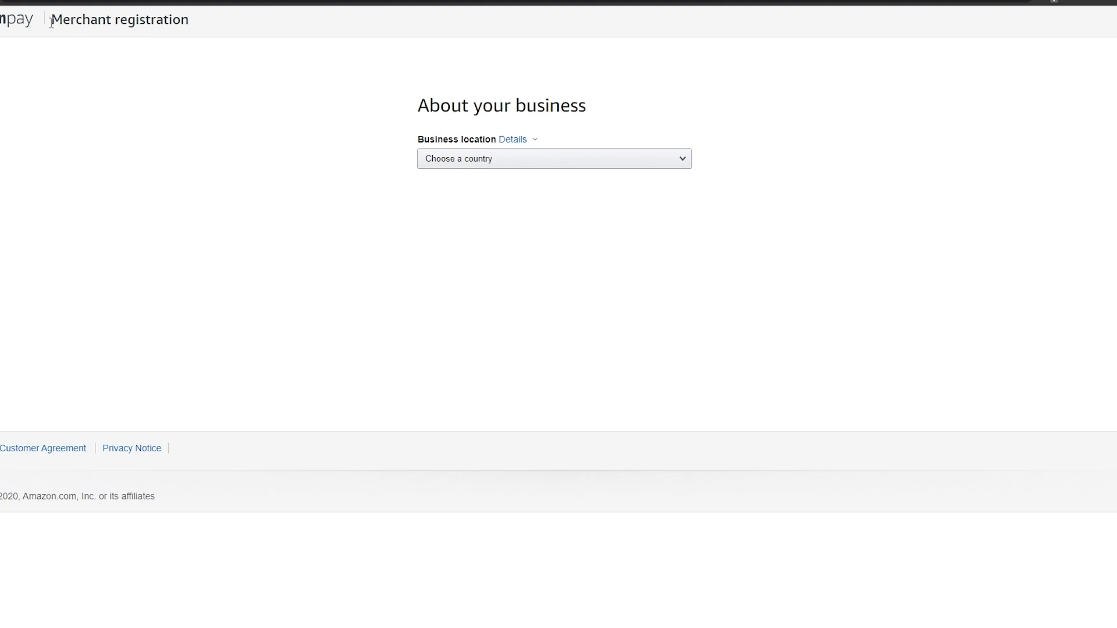
pyautogui.click(466, 167)
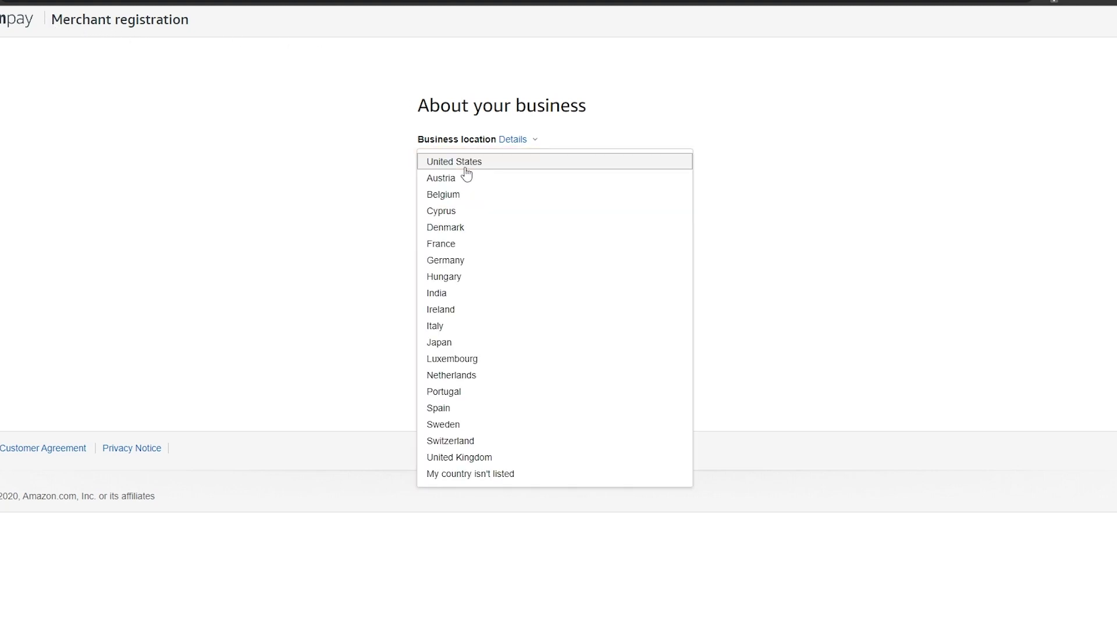
pyautogui.click(446, 163)
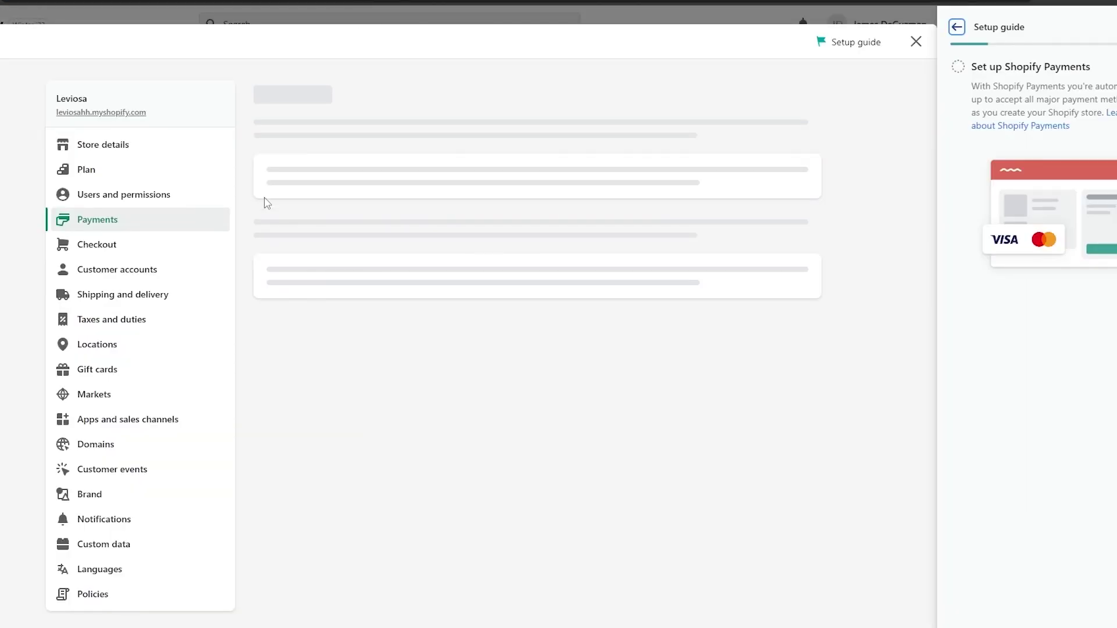
# Step: Highlight the Manual payment methods heading and order-approval note, then list the manual options
pyautogui.scroll(-5, 268, 235)
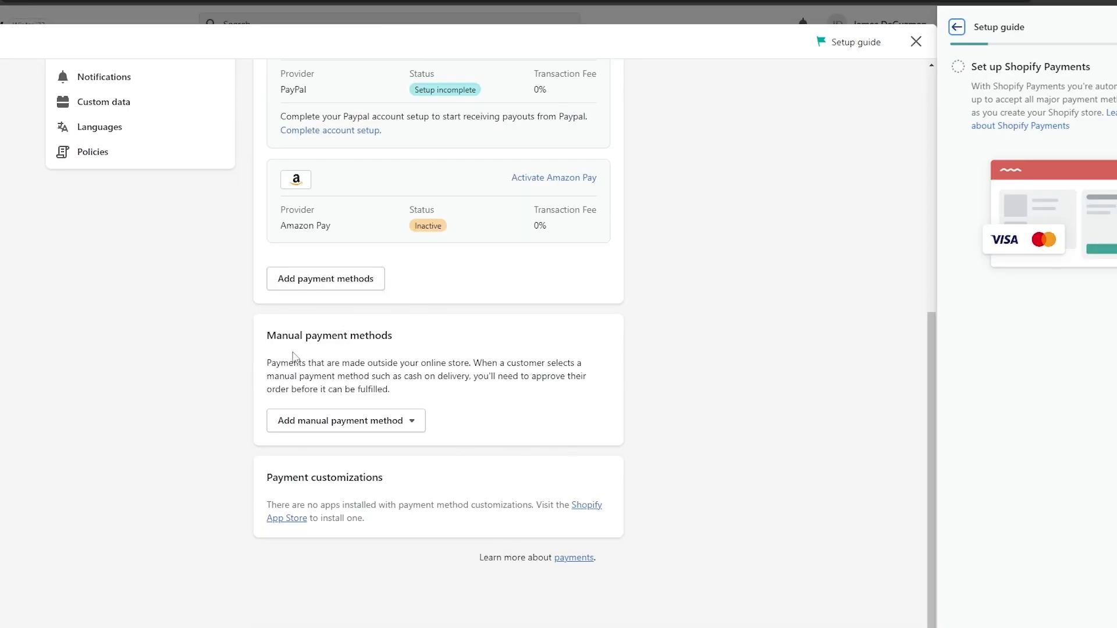
pyautogui.scroll(6, 287, 329)
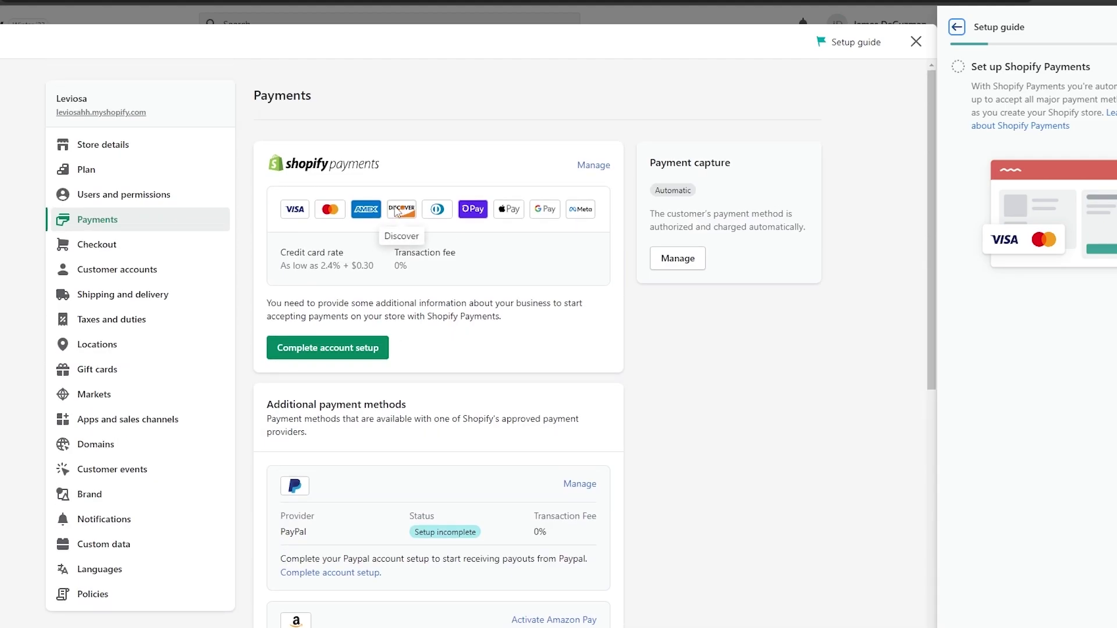
pyautogui.scroll(-6, 396, 215)
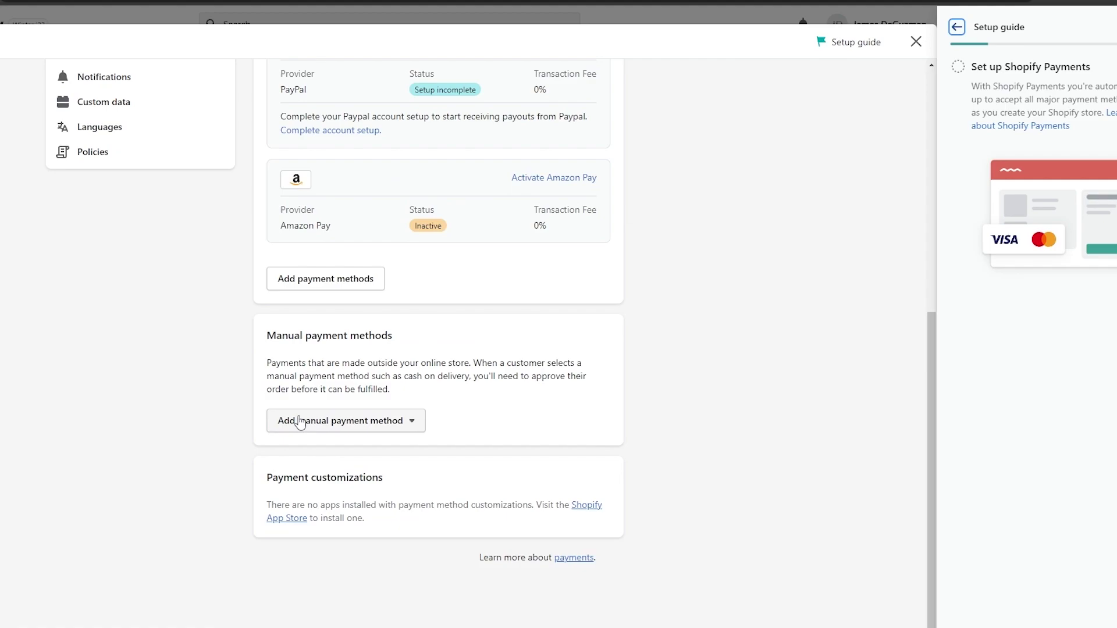
pyautogui.moveTo(263, 338); pyautogui.dragTo(412, 339)
pyautogui.click(302, 378)
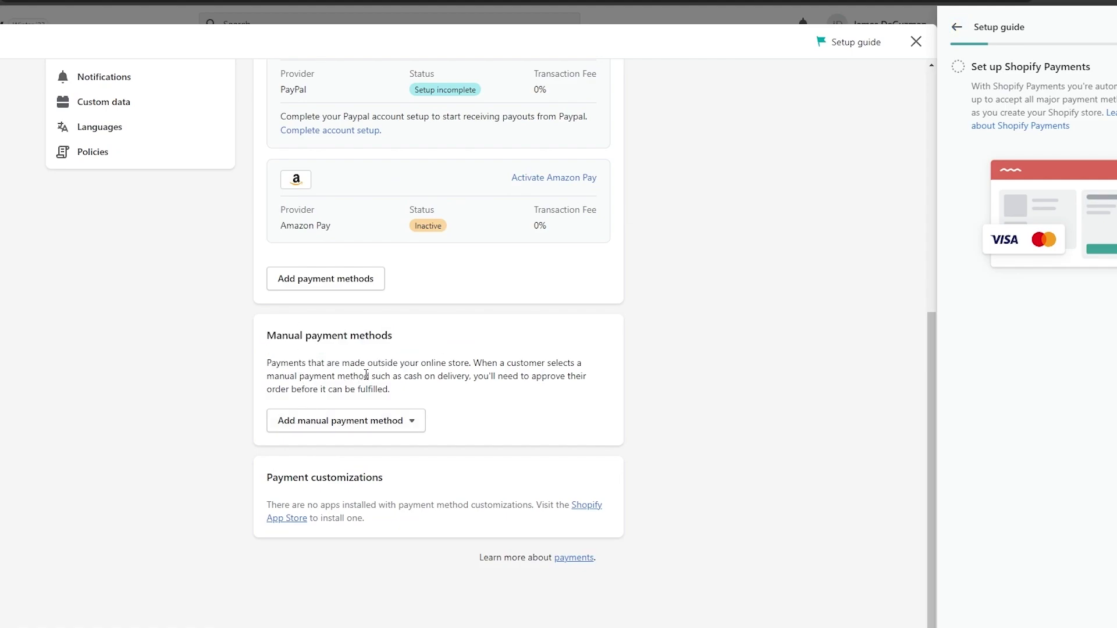
pyautogui.moveTo(474, 377); pyautogui.dragTo(575, 389)
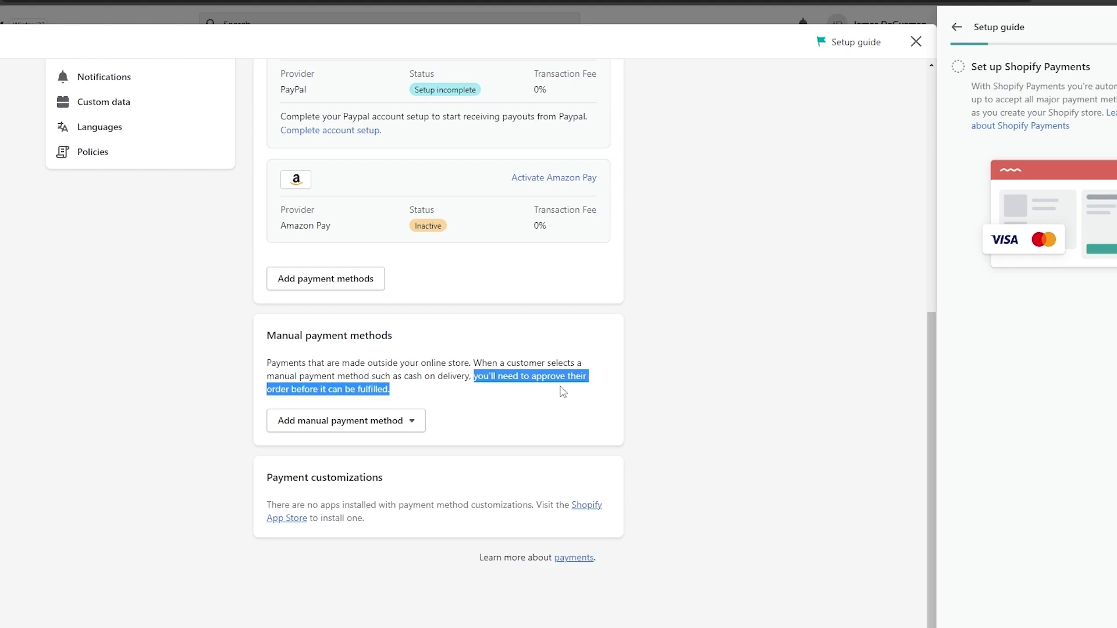
pyautogui.click(561, 398)
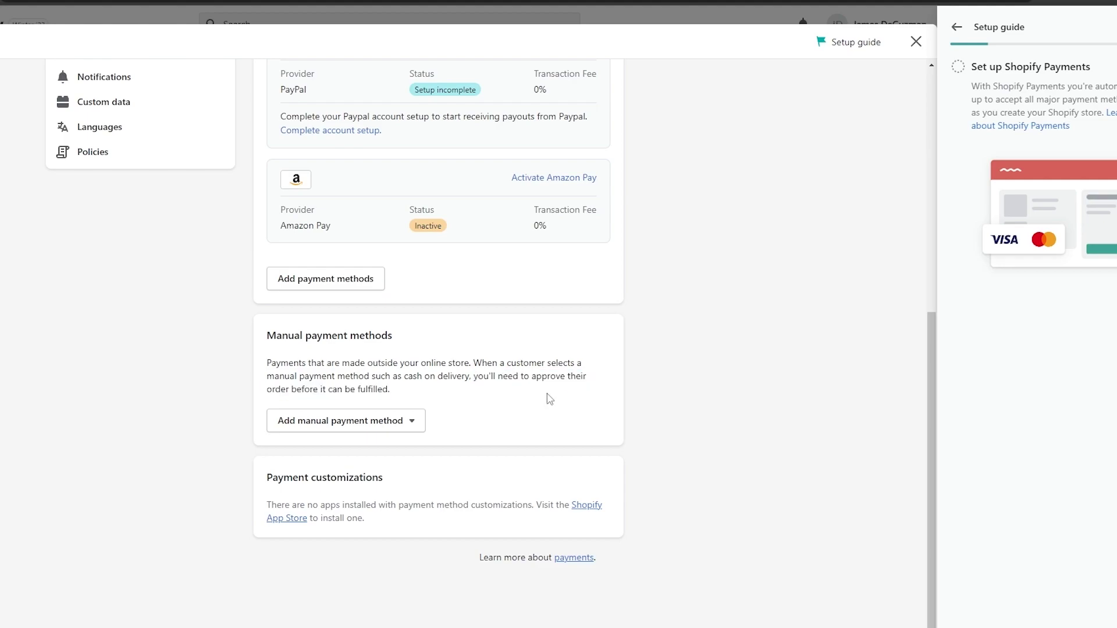
pyautogui.click(406, 425)
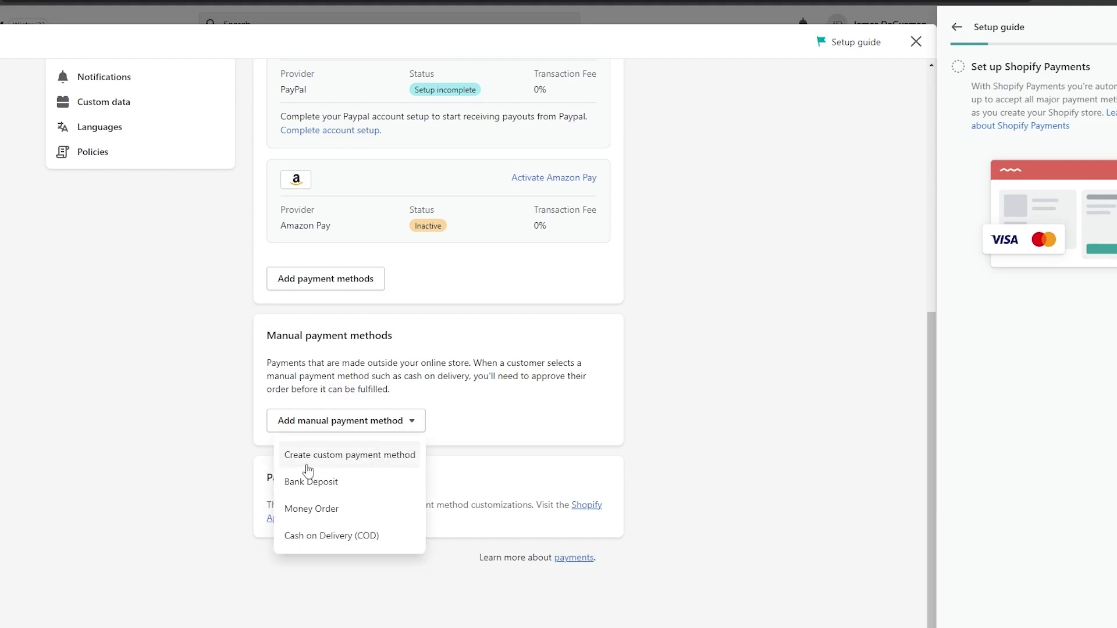
# Step: Step through the custom payment method fields, cancel it, and reopen the manual options list
pyautogui.click(362, 458)
pyautogui.click(273, 219)
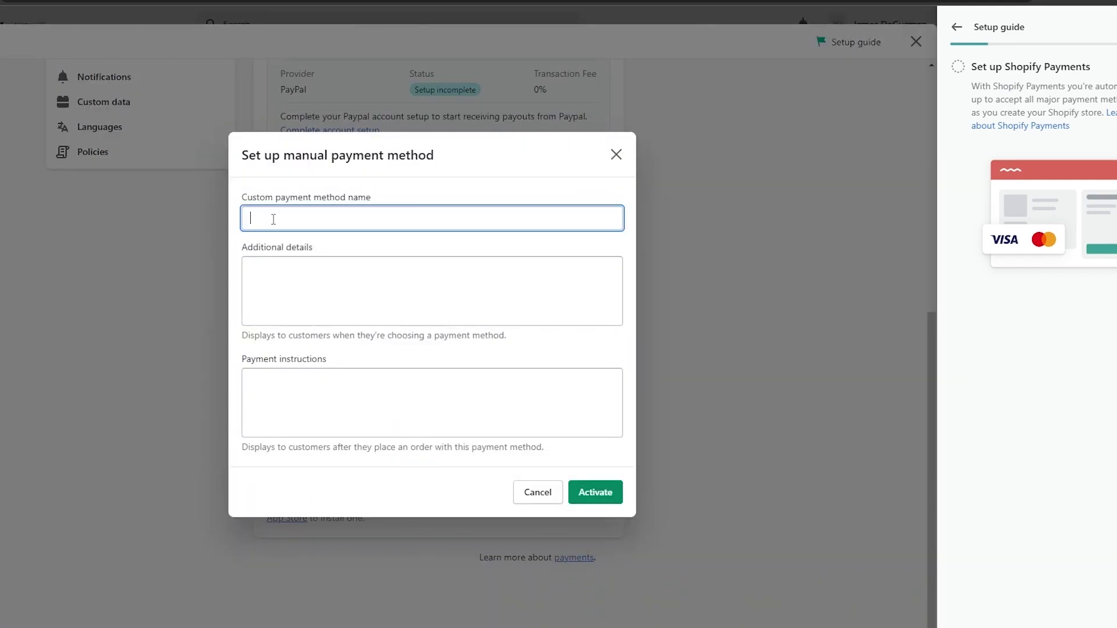
pyautogui.click(278, 275)
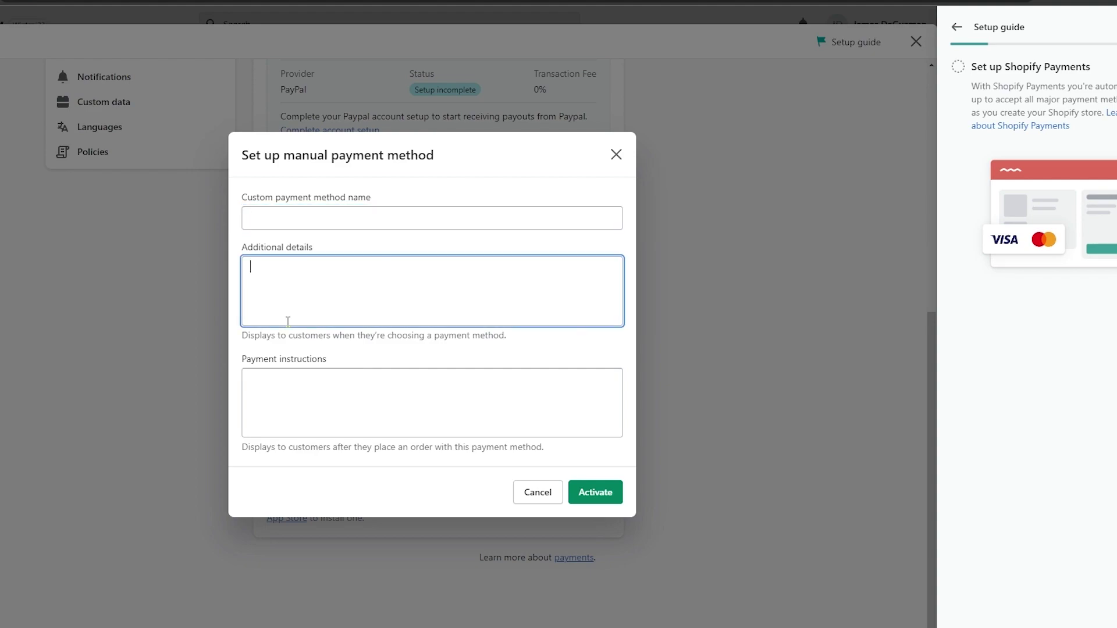
pyautogui.click(315, 386)
pyautogui.click(534, 492)
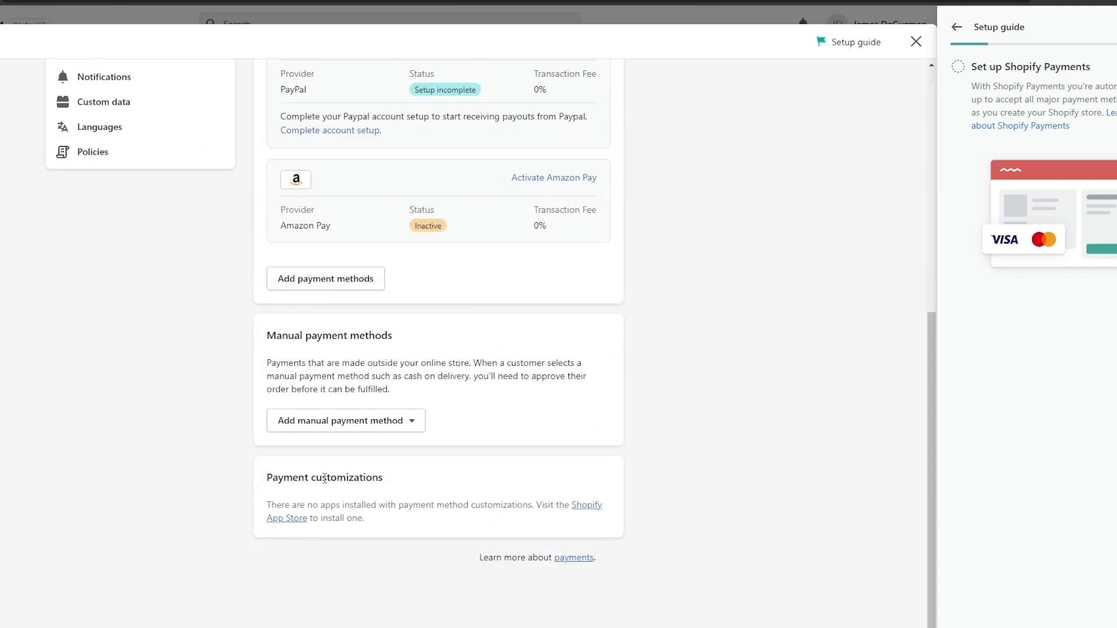
pyautogui.click(365, 430)
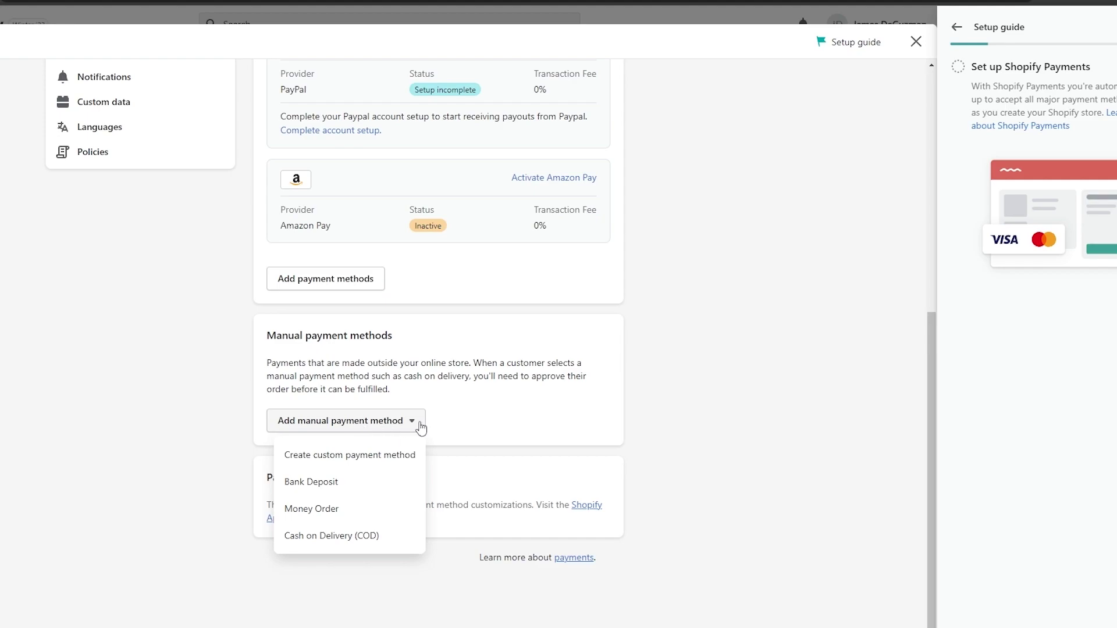
pyautogui.click(342, 483)
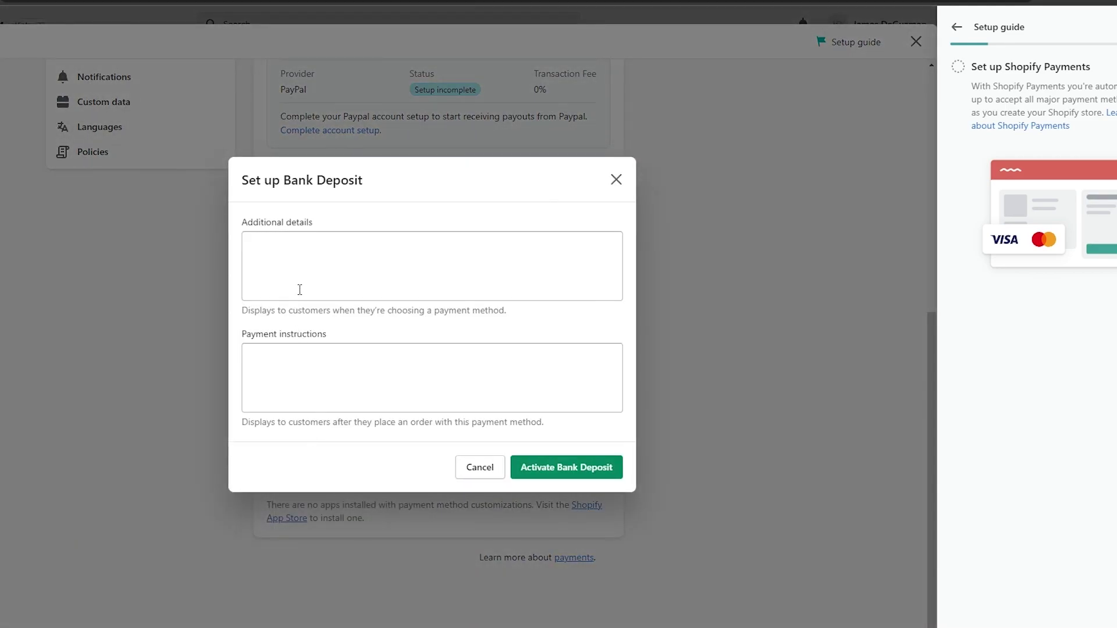
pyautogui.click(487, 474)
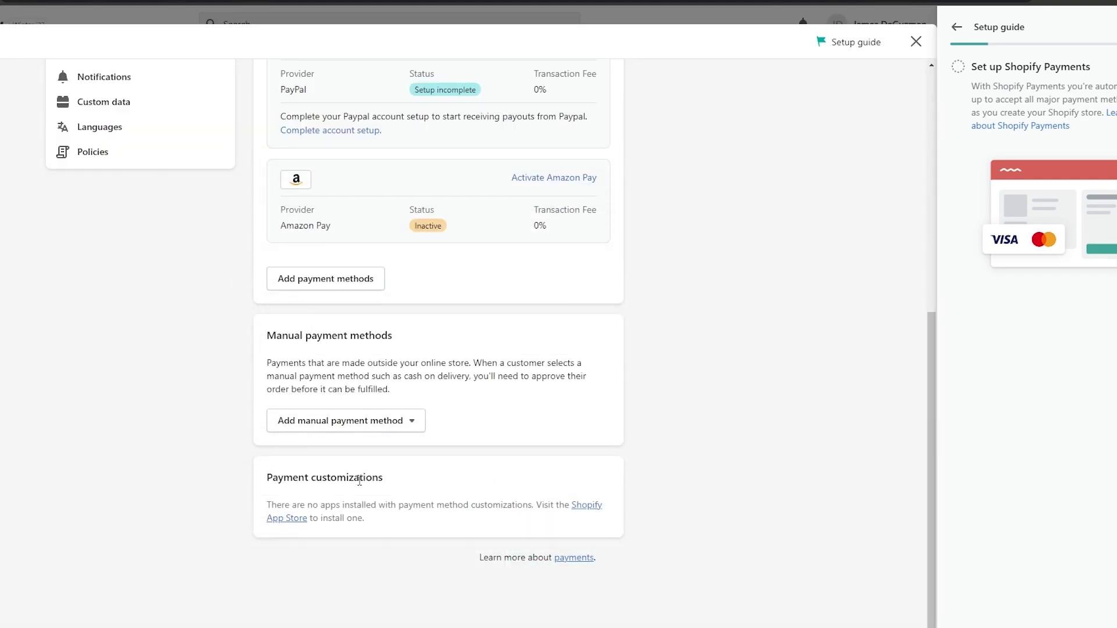
pyautogui.click(324, 420)
pyautogui.click(332, 515)
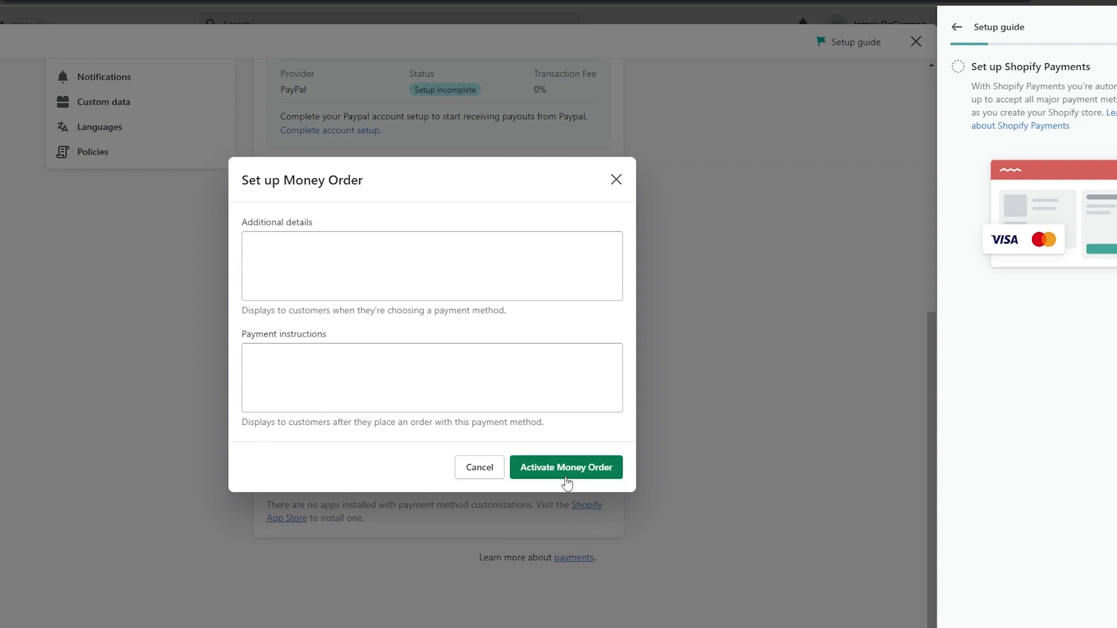
pyautogui.click(617, 180)
pyautogui.click(356, 431)
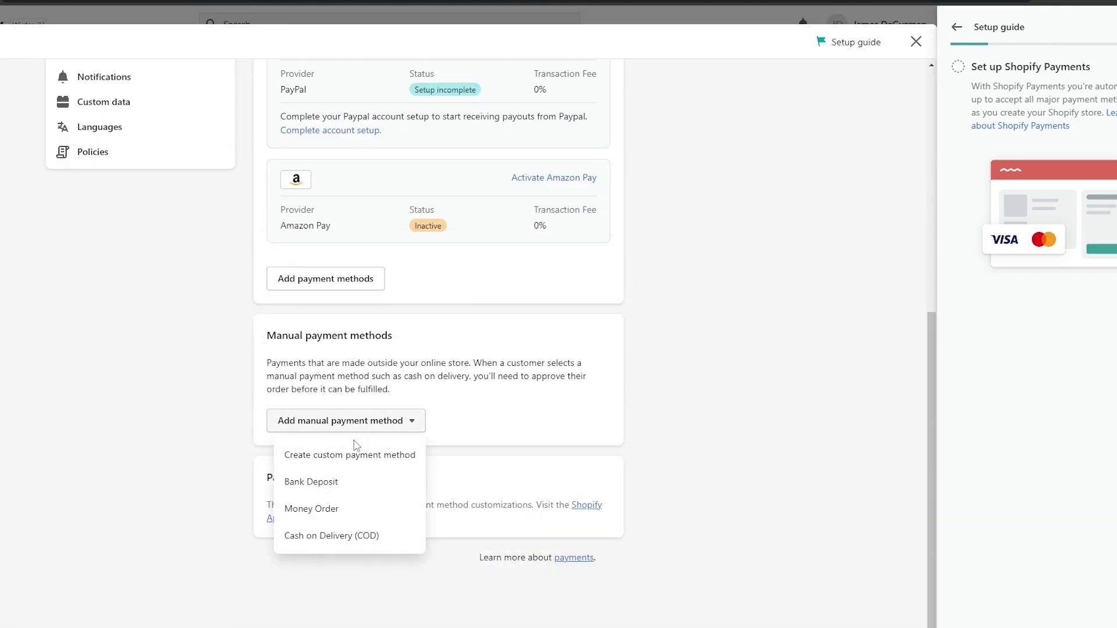
pyautogui.click(323, 547)
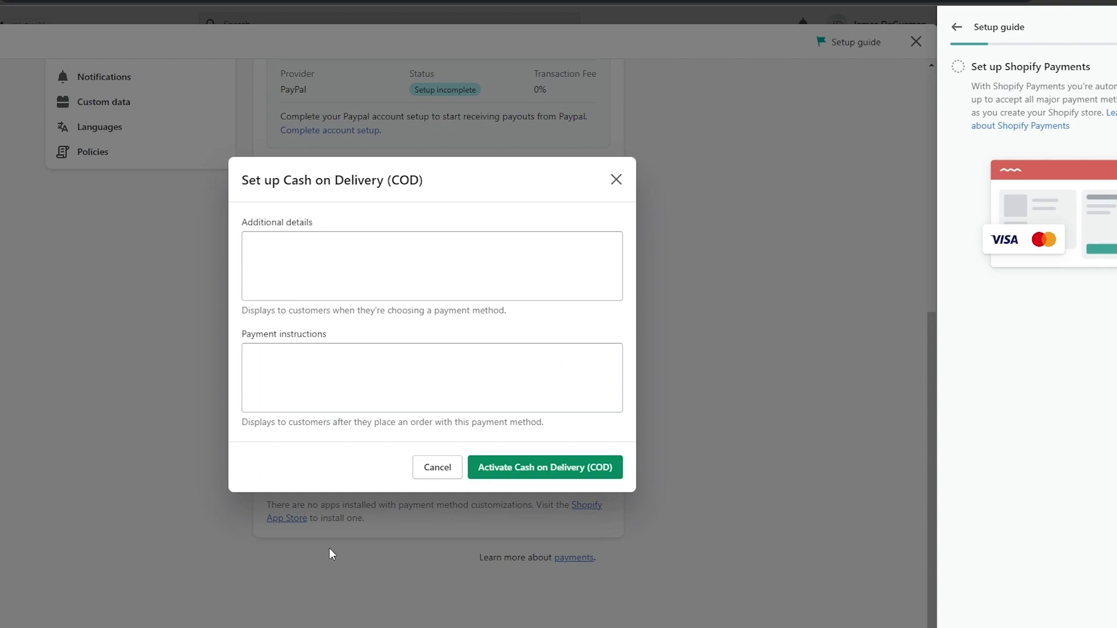
pyautogui.click(329, 548)
# Step: Open Cash on Delivery (COD) setup and cancel it, then close the options list and scroll up
pyautogui.click(378, 431)
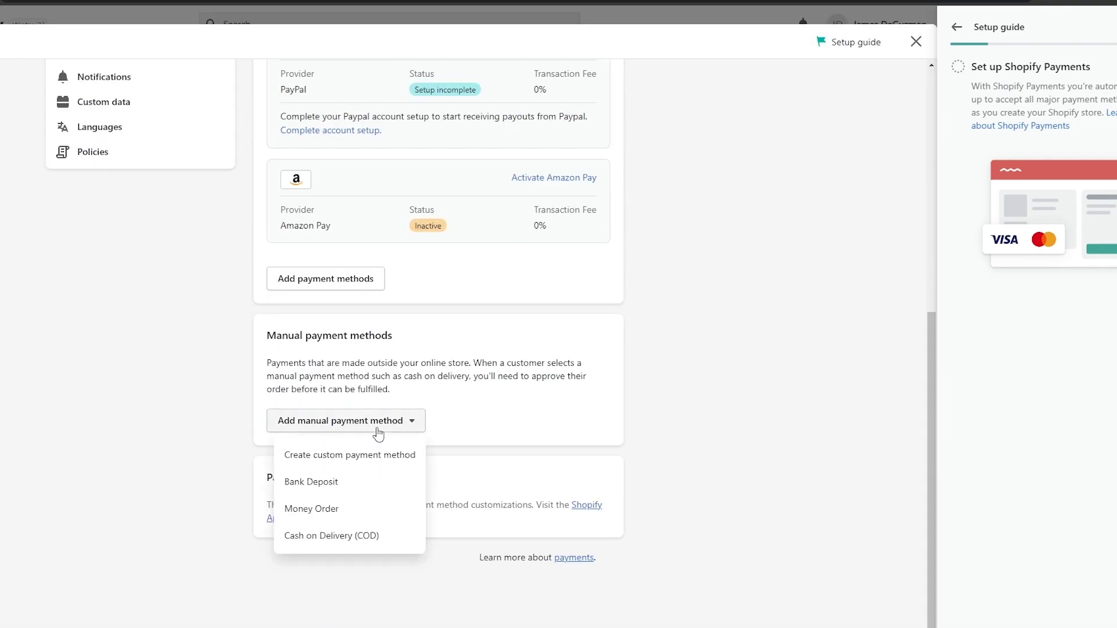
pyautogui.click(342, 537)
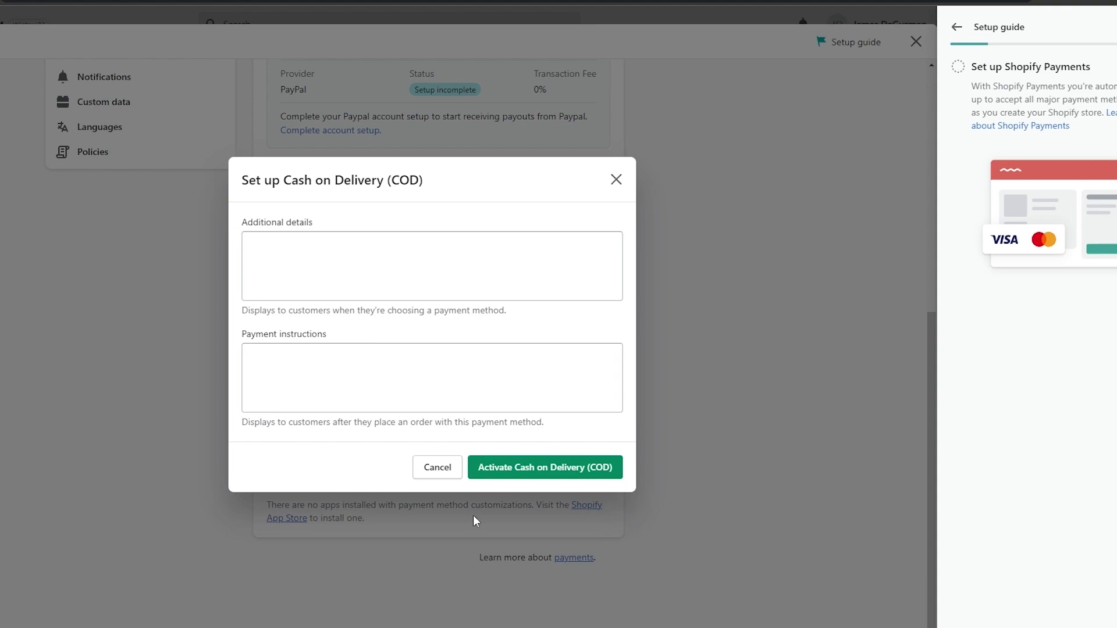
pyautogui.click(451, 467)
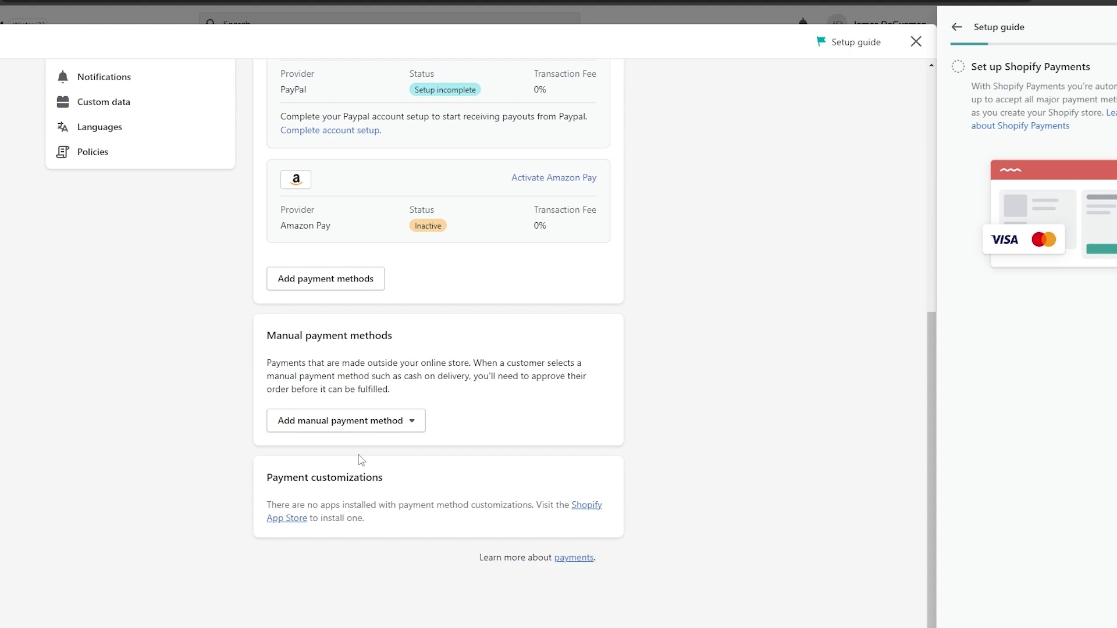
pyautogui.click(352, 427)
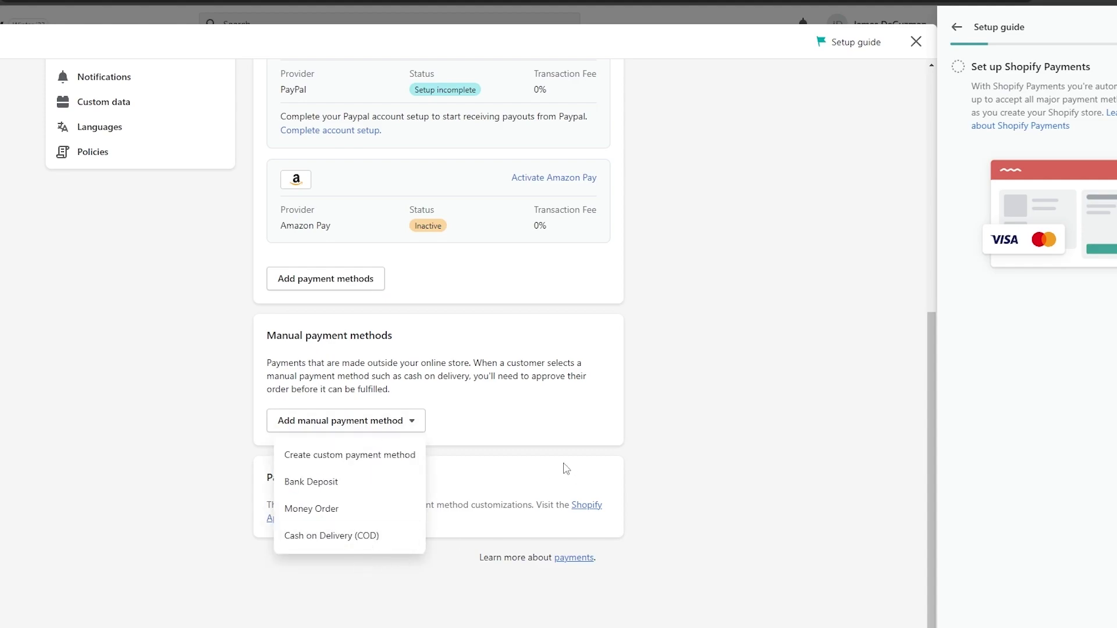
pyautogui.click(505, 437)
pyautogui.scroll(7, 506, 440)
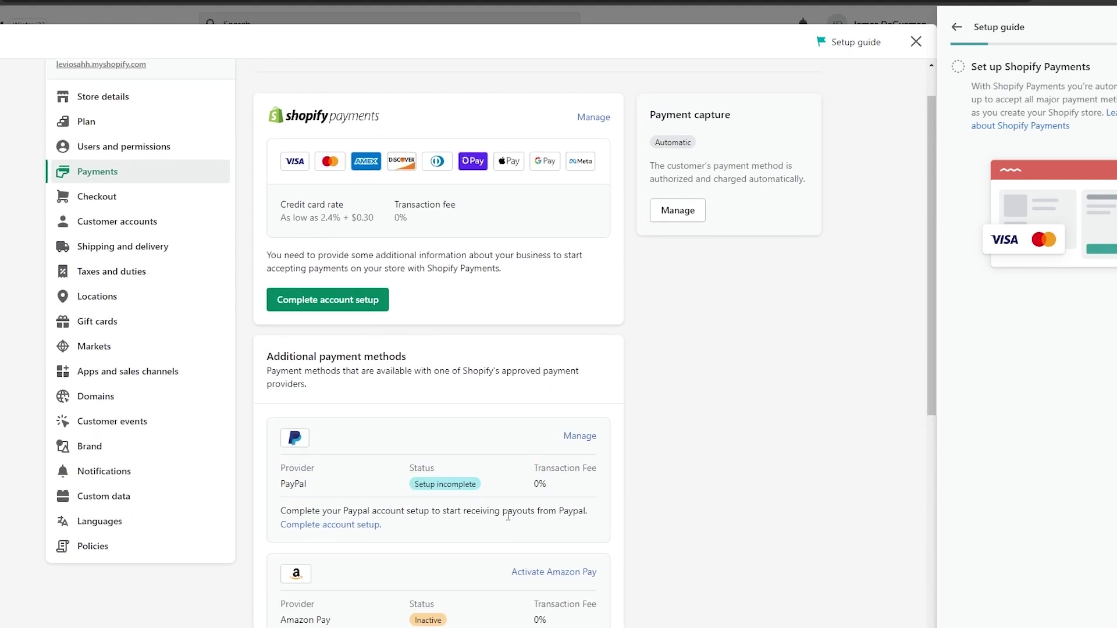
# Step: Look over the Payments page, then exit Settings back to the admin Home page
pyautogui.scroll(1, 508, 515)
pyautogui.scroll(-1, 506, 520)
pyautogui.scroll(1, 504, 519)
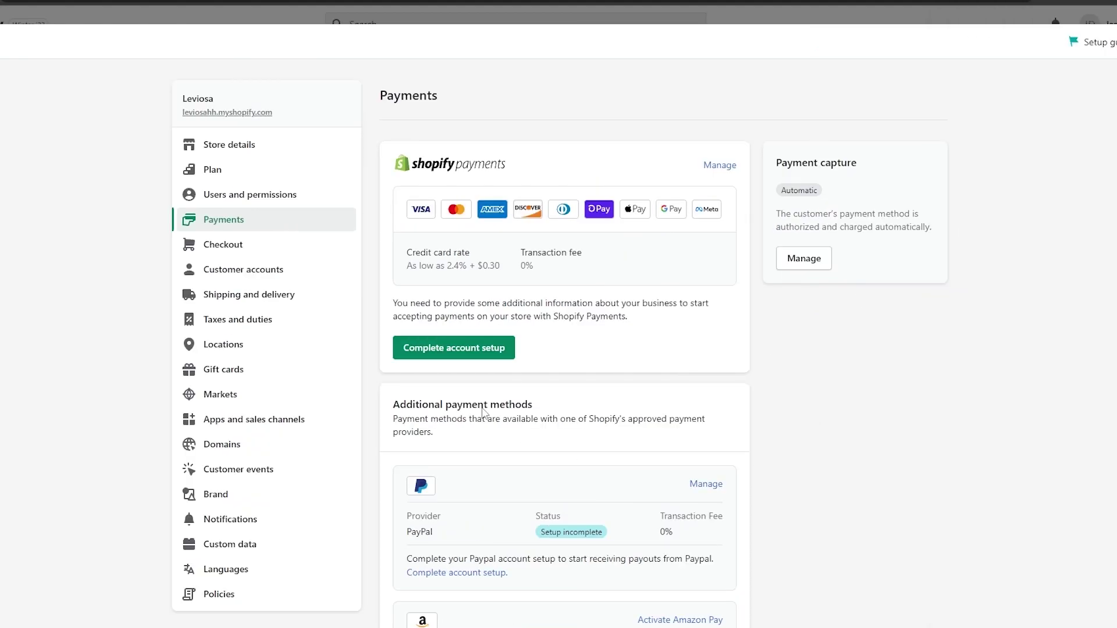
pyautogui.scroll(-2, 415, 410)
pyautogui.scroll(2, 415, 412)
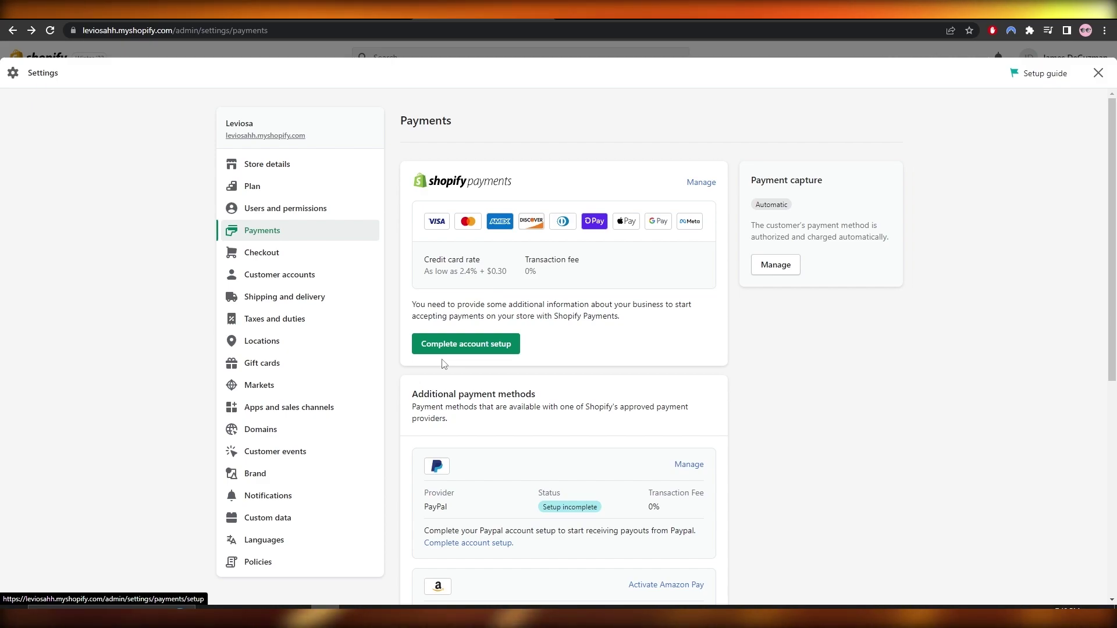
pyautogui.click(1098, 73)
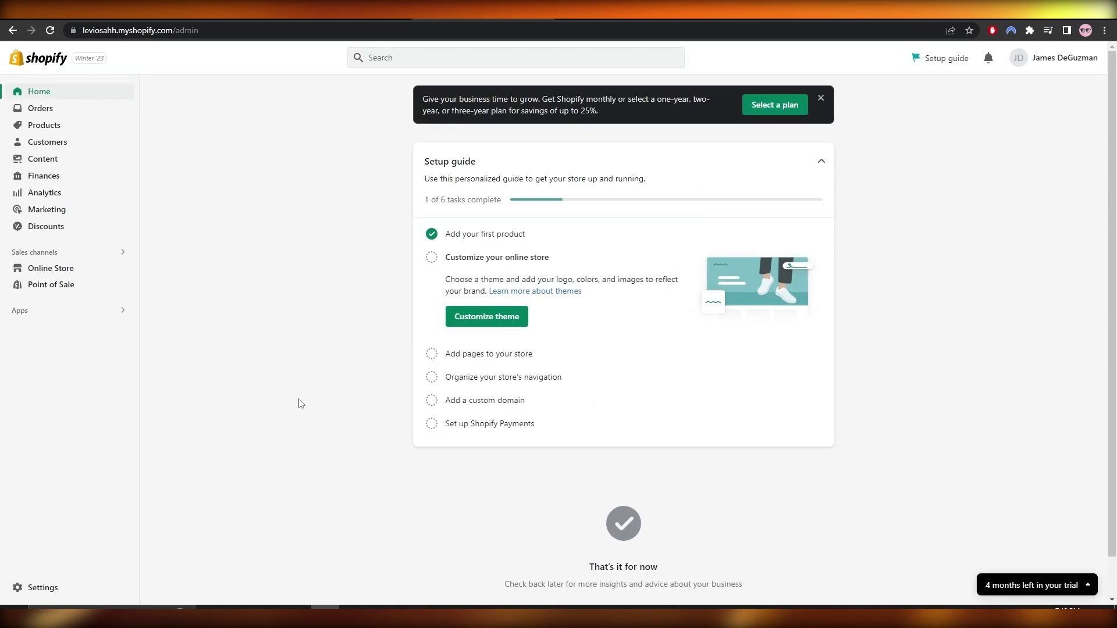